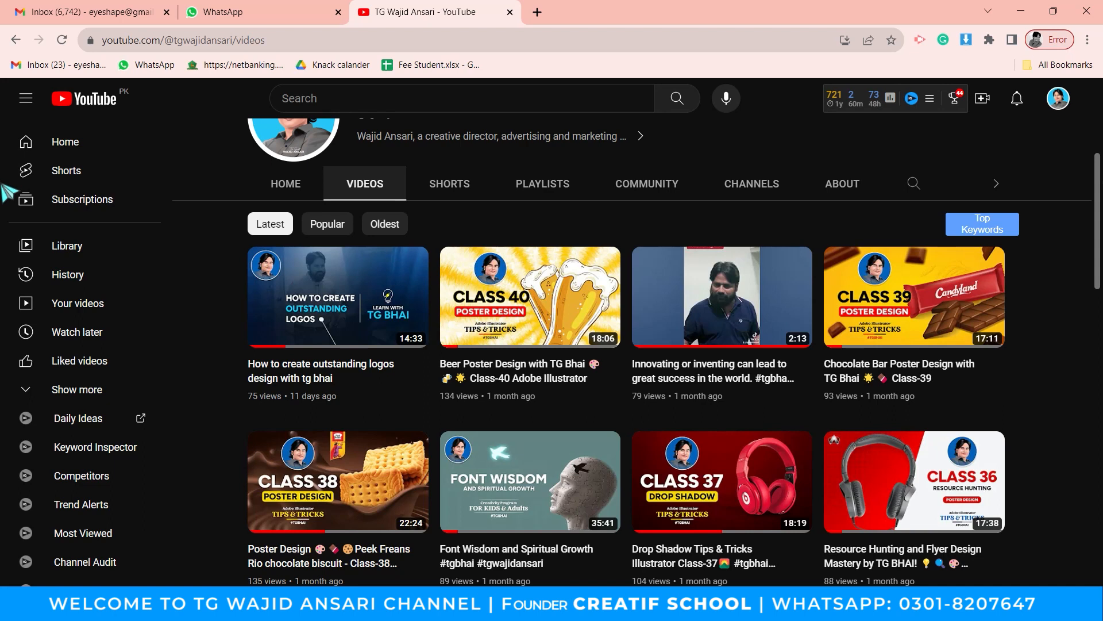
scroll(552, 344, "up", 3)
scroll(598, 376, "down", 5)
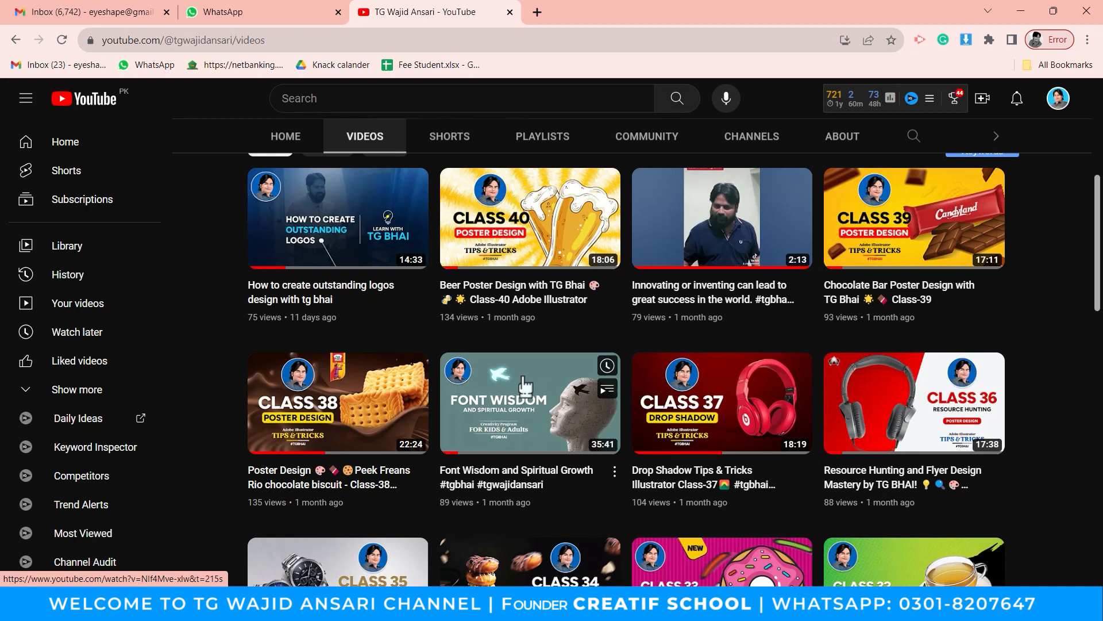
scroll(608, 374, "up", 1)
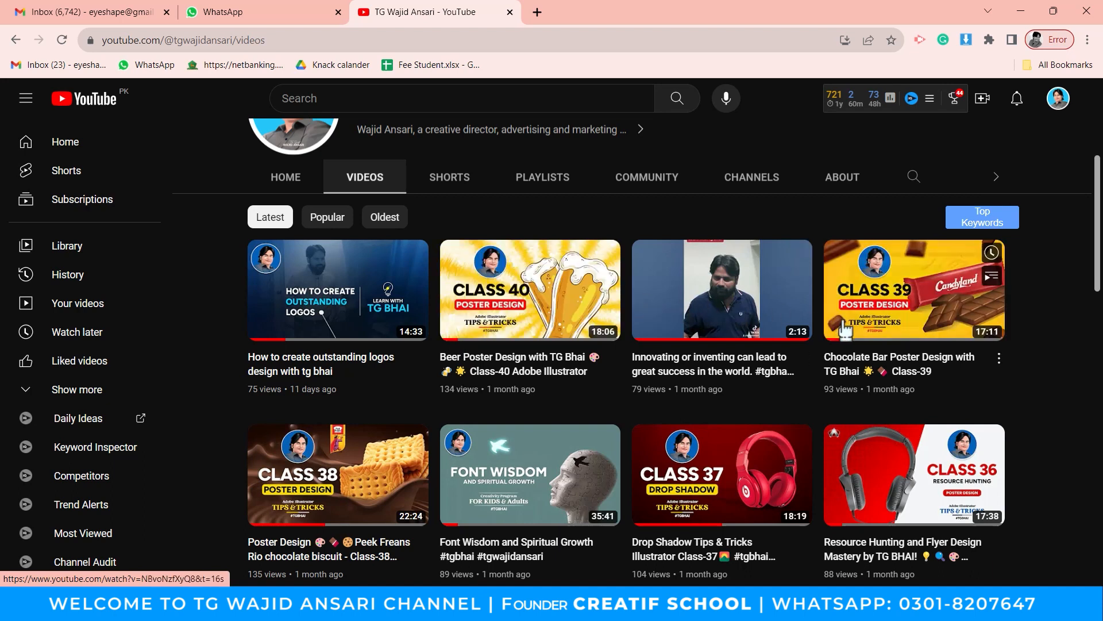
Switch to Illustrator, close the floating Color and Pathfinder panels, and reposition the Swatches panel.
left_click(648, 606)
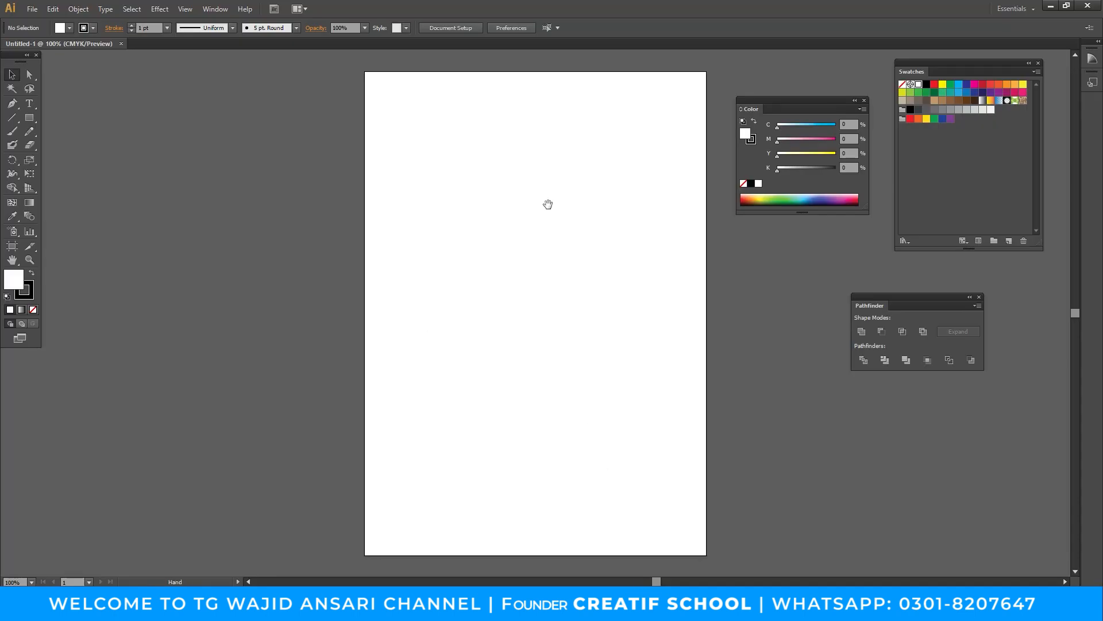
left_click_drag(547, 204, 420, 202)
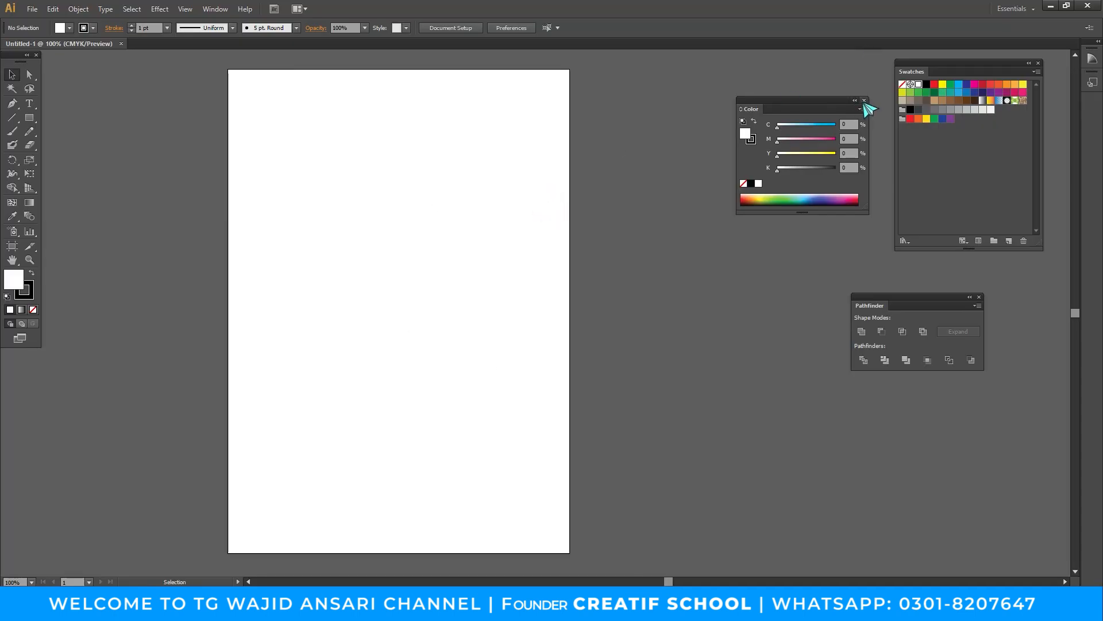
left_click(864, 100)
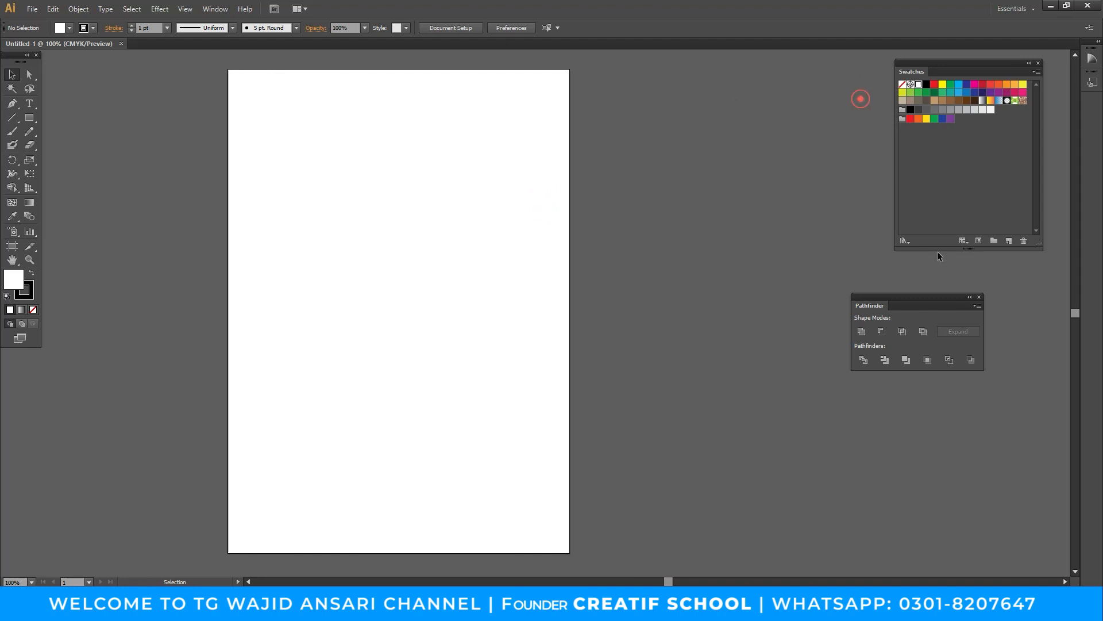
left_click(981, 297)
left_click_drag(989, 64, 1004, 99)
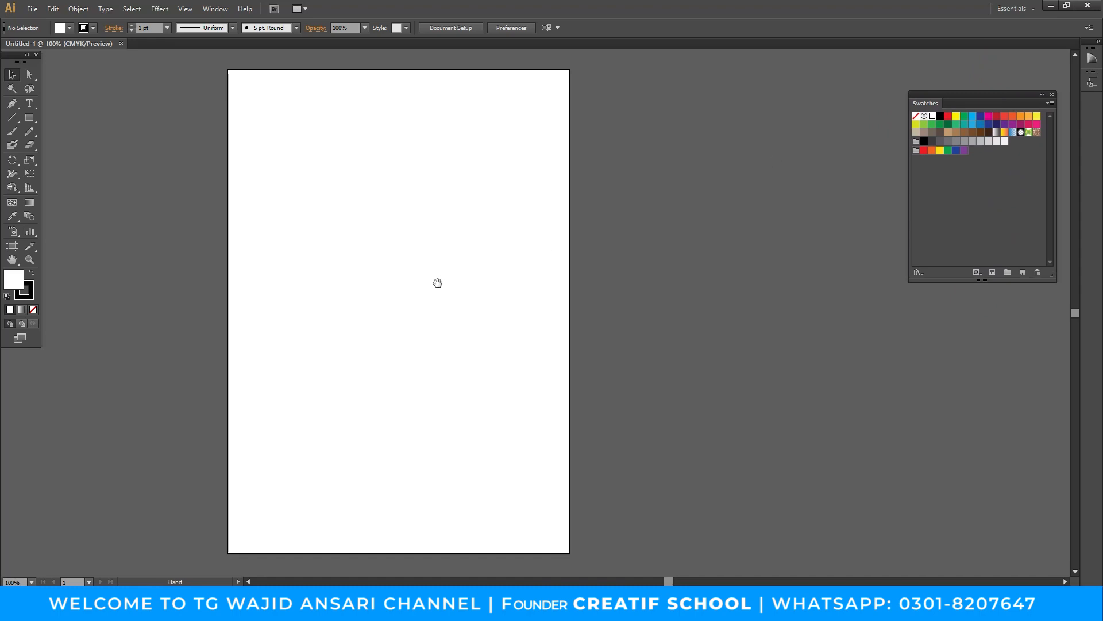
Detach the group of shape tools from the toolbox as a floating palette beside the artboard.
left_click_drag(437, 283, 481, 288)
key("z")
left_click(424, 316)
left_click_drag(481, 247, 412, 280)
left_click_drag(441, 204, 426, 313)
left_click_drag(29, 122, 152, 140)
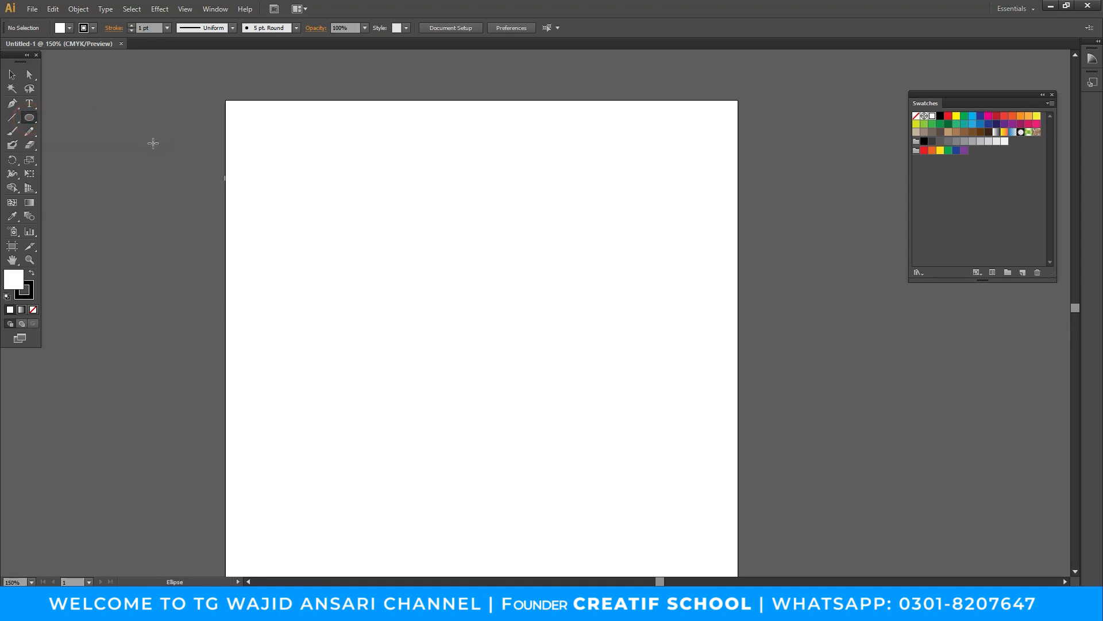
left_click_drag(28, 118, 139, 154)
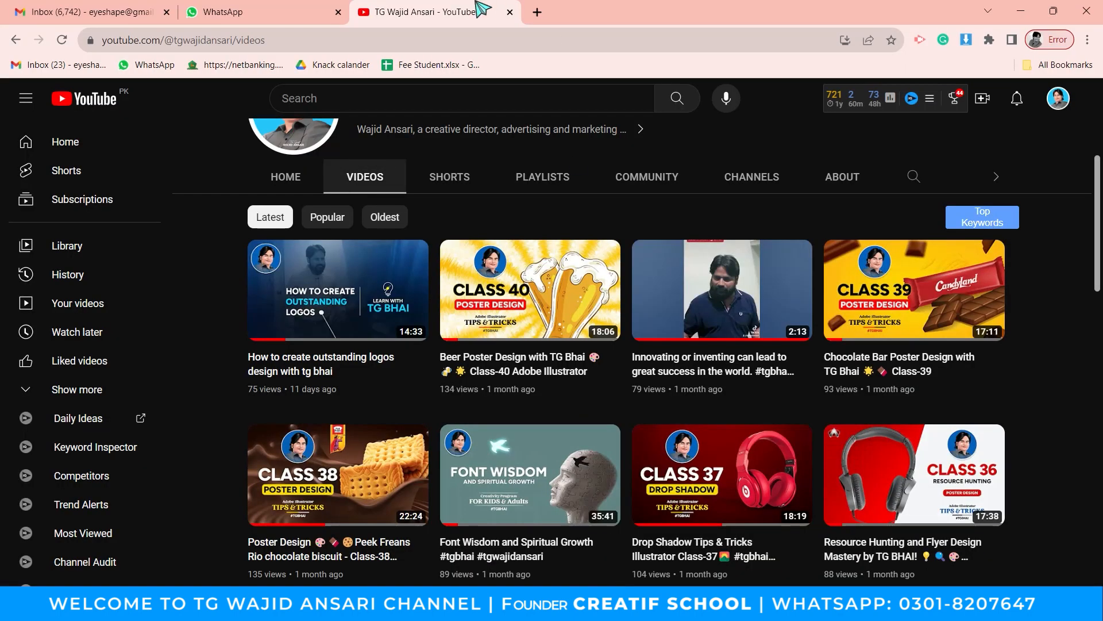
Switch to the browser and search Google Images for "shapes" in a new tab.
left_click(536, 12)
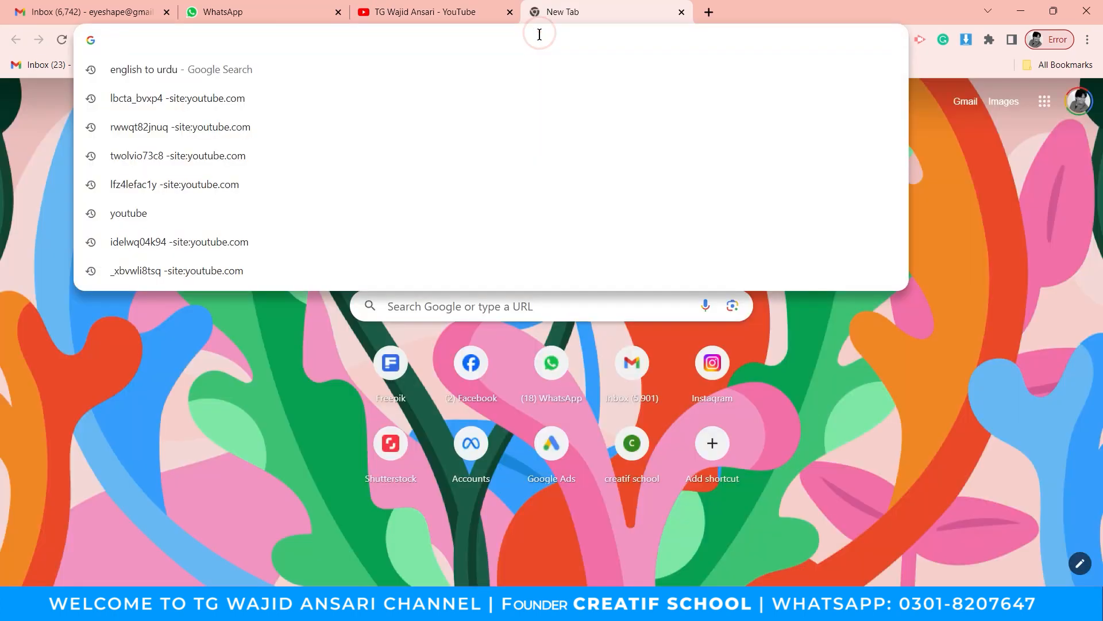
type("shapes")
key("Return")
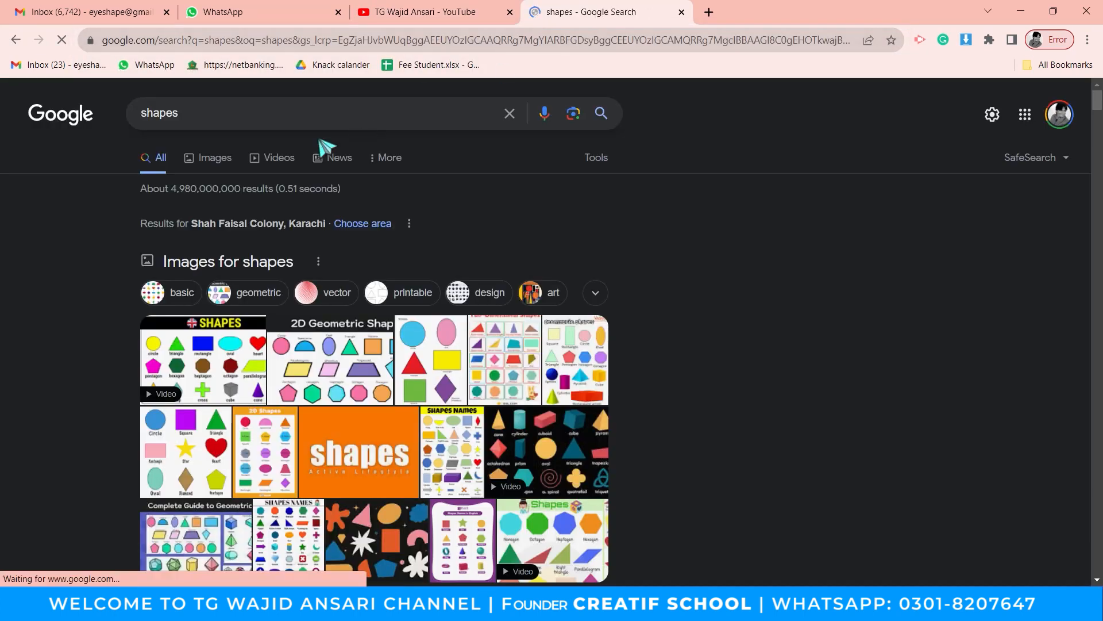
left_click(226, 162)
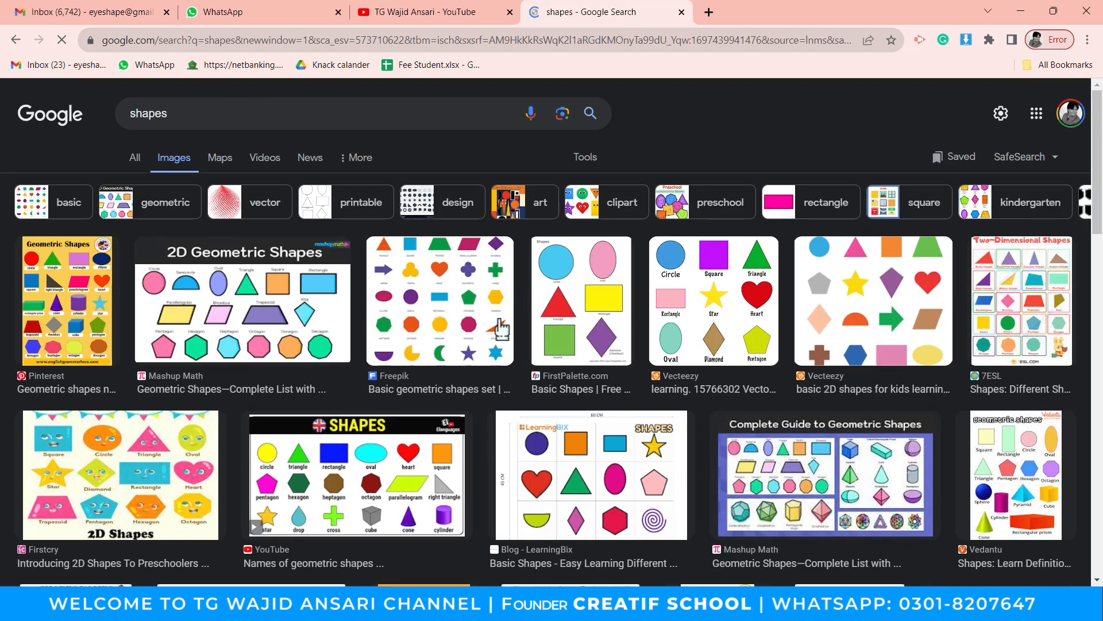
Preview several shape chart results and open Freepik's "Basic geometric shapes set" image.
scroll(259, 356, "down", 3)
left_click(92, 354)
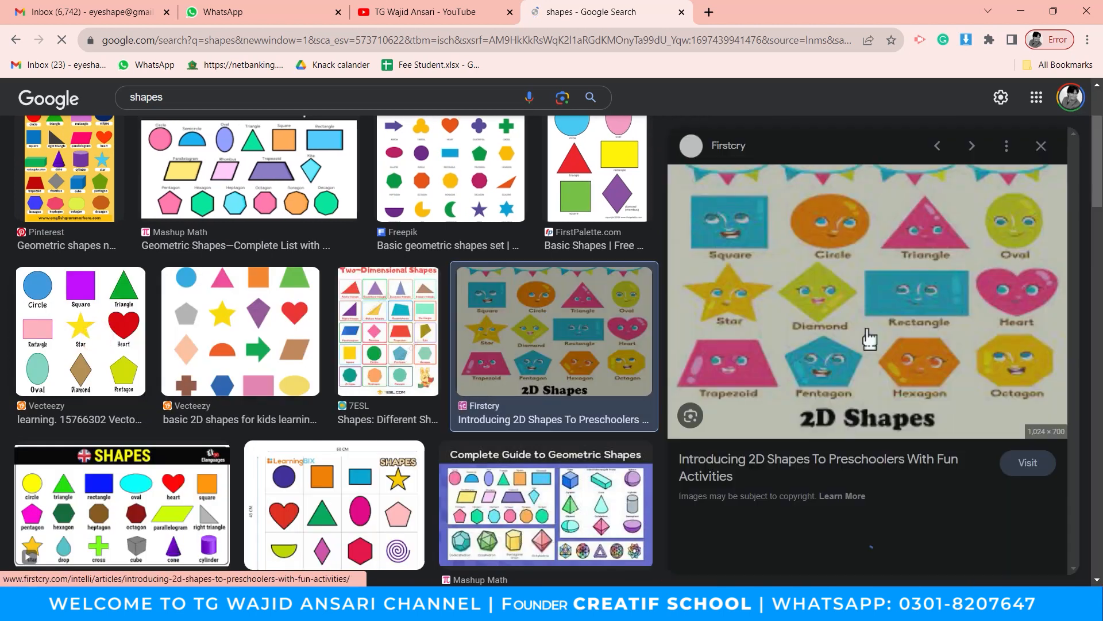
scroll(860, 385, "down", 3)
left_click(860, 384)
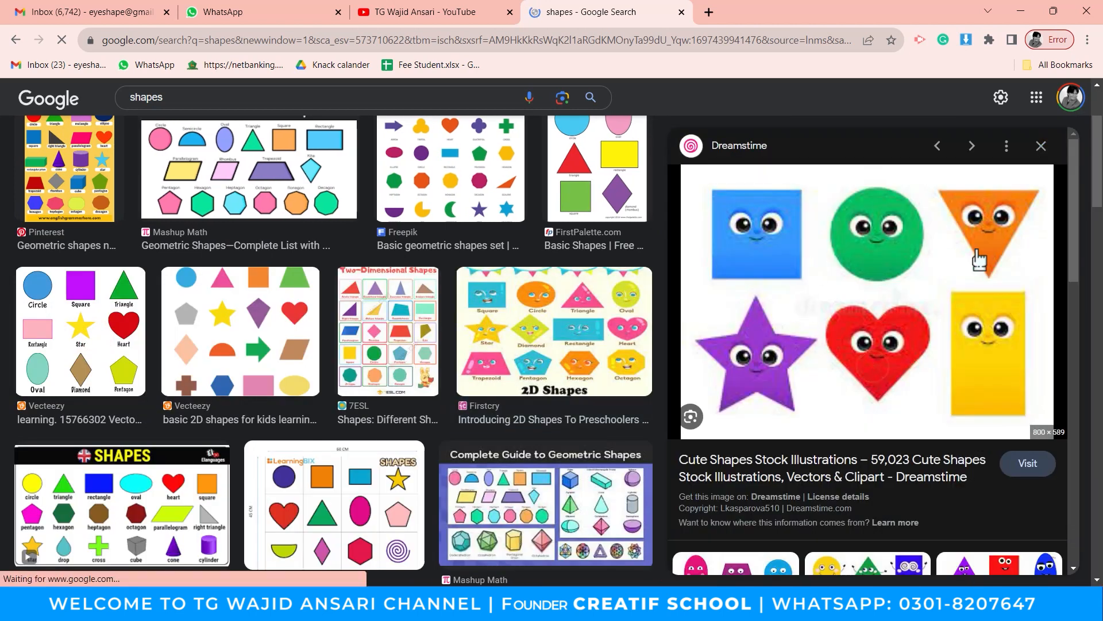
left_click(175, 190)
left_click(483, 185)
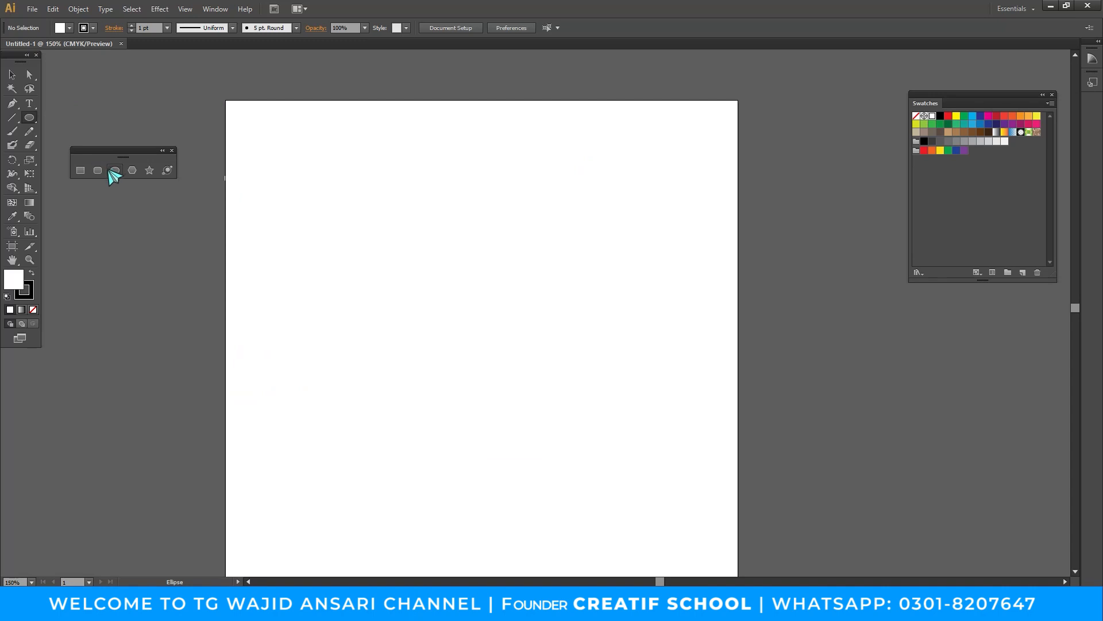
Copy the Freepik shapes chart image and paste it into the Illustrator document.
left_click(81, 170)
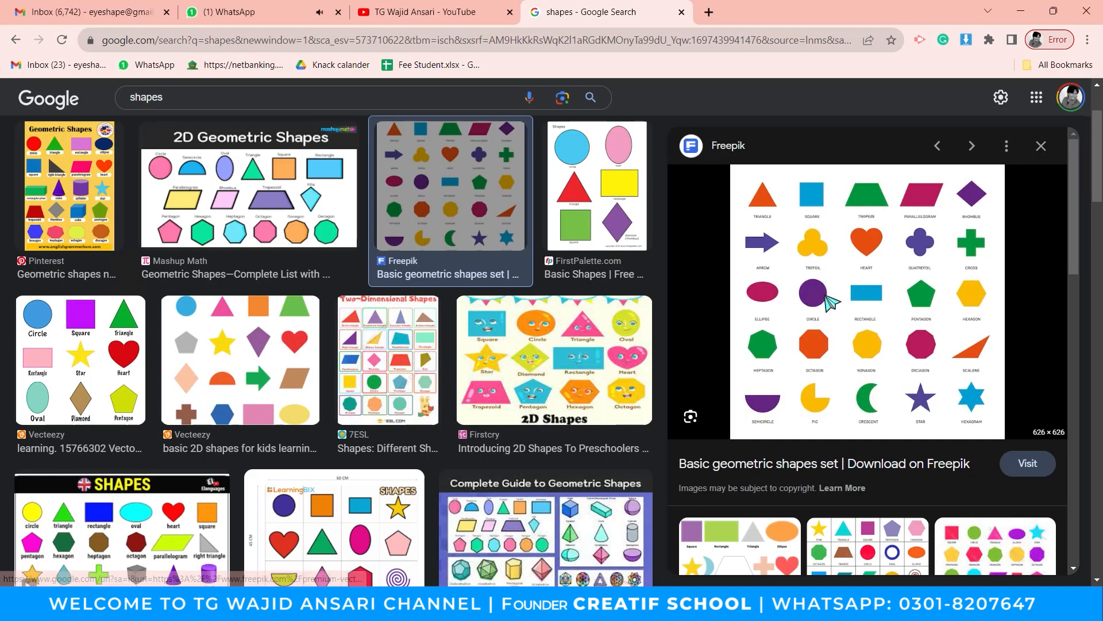
right_click(828, 299)
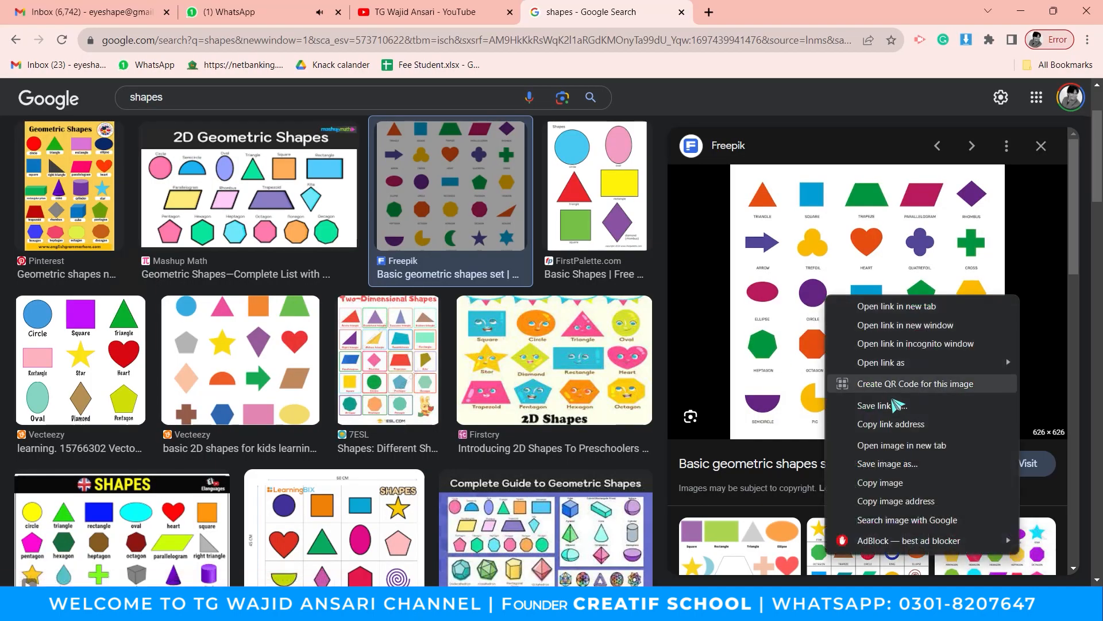
left_click(910, 482)
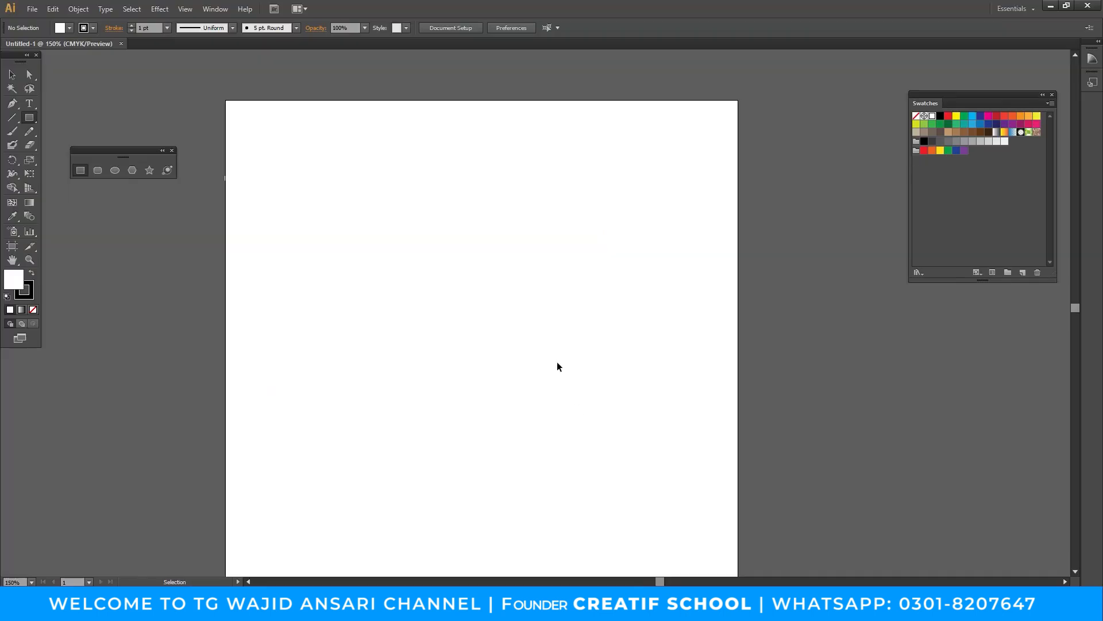
key("ctrl+v")
Place the pasted shapes chart outside the artboard, just beyond its right edge, as a reference.
key("z")
left_click(617, 305, "alt")
left_click_drag(601, 316, 541, 244)
key("v")
left_click_drag(422, 223, 749, 300)
left_click_drag(726, 303, 682, 315)
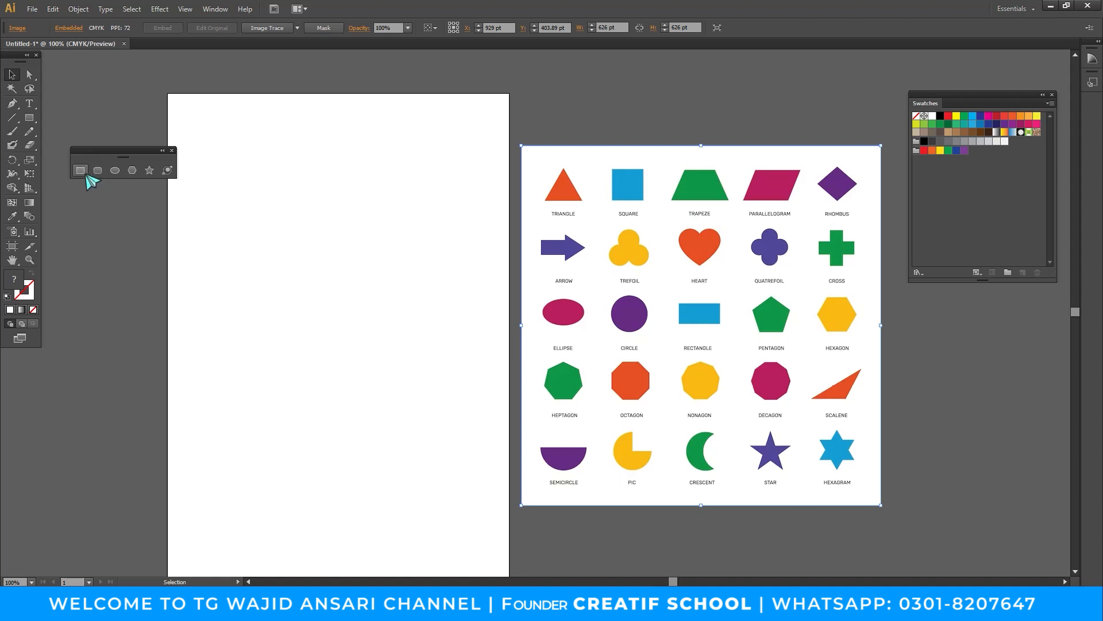
Create a polygon with a 50 pt radius and 3 sides on the artboard.
left_click(138, 172)
left_click(287, 224)
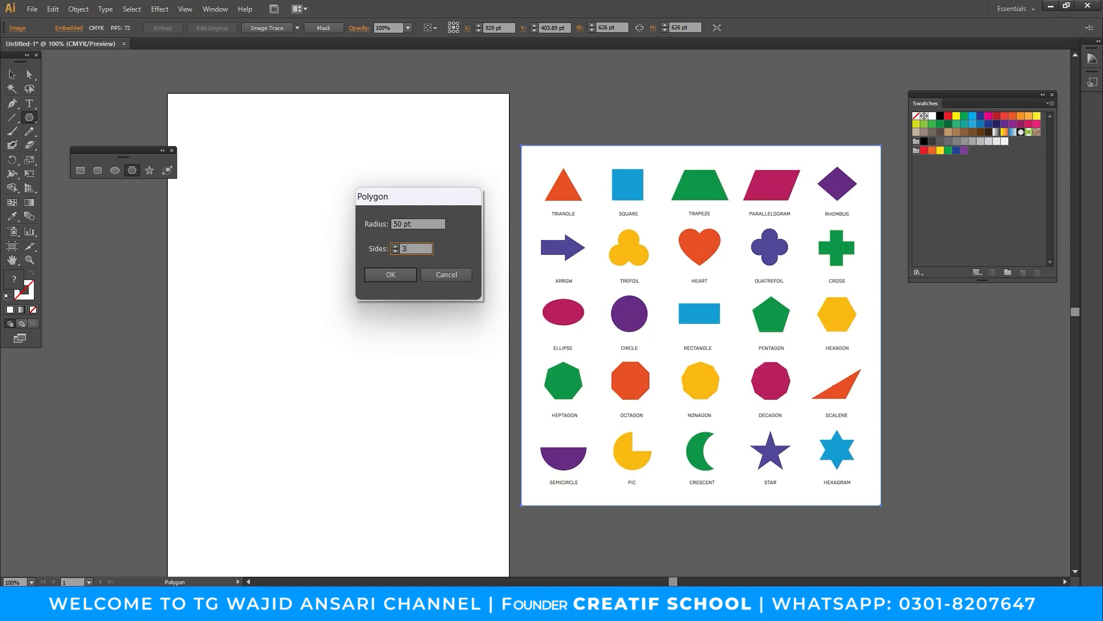
key("Return")
Fill the triangle with the orange sampled from the chart's triangle and move it to the artboard's upper-left area.
key("c")
key("i")
left_click(563, 180)
key("v")
left_click_drag(285, 228, 235, 178)
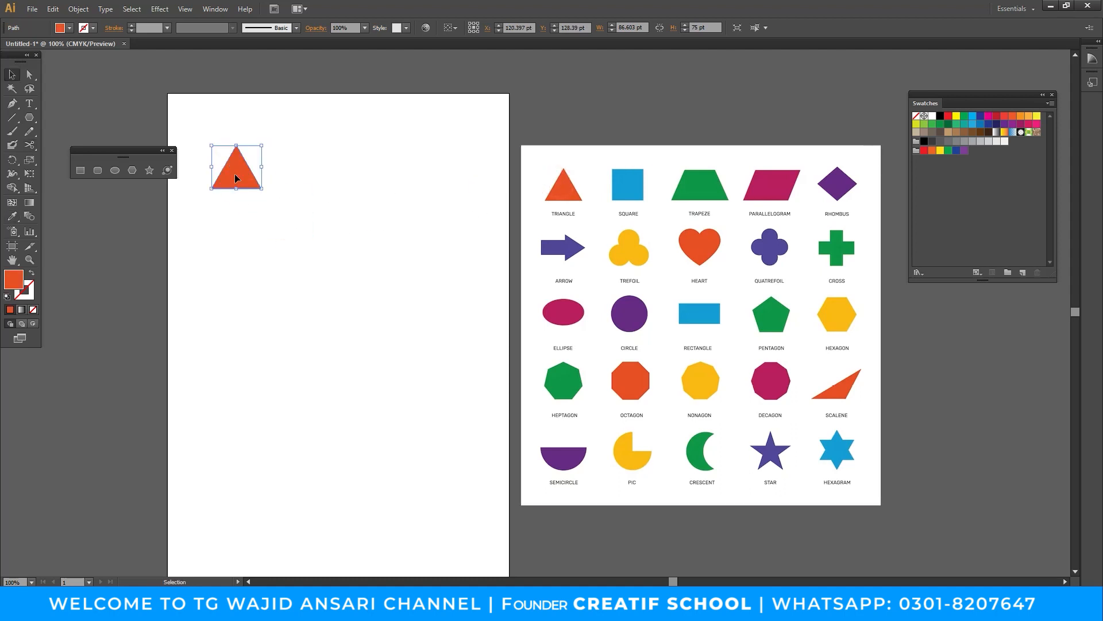
Draw a five-pointed star about 170 pt wide and create a 3-point star with radii 89.3756 pt and 44.6878 pt.
left_click(151, 171)
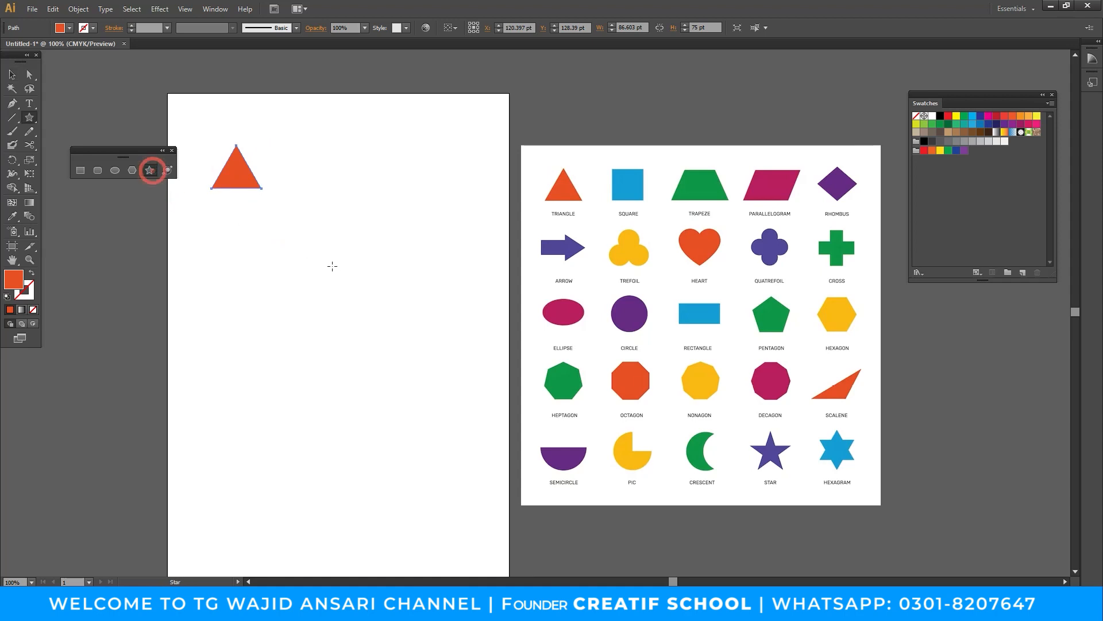
left_click_drag(331, 265, 376, 294)
left_click(466, 269)
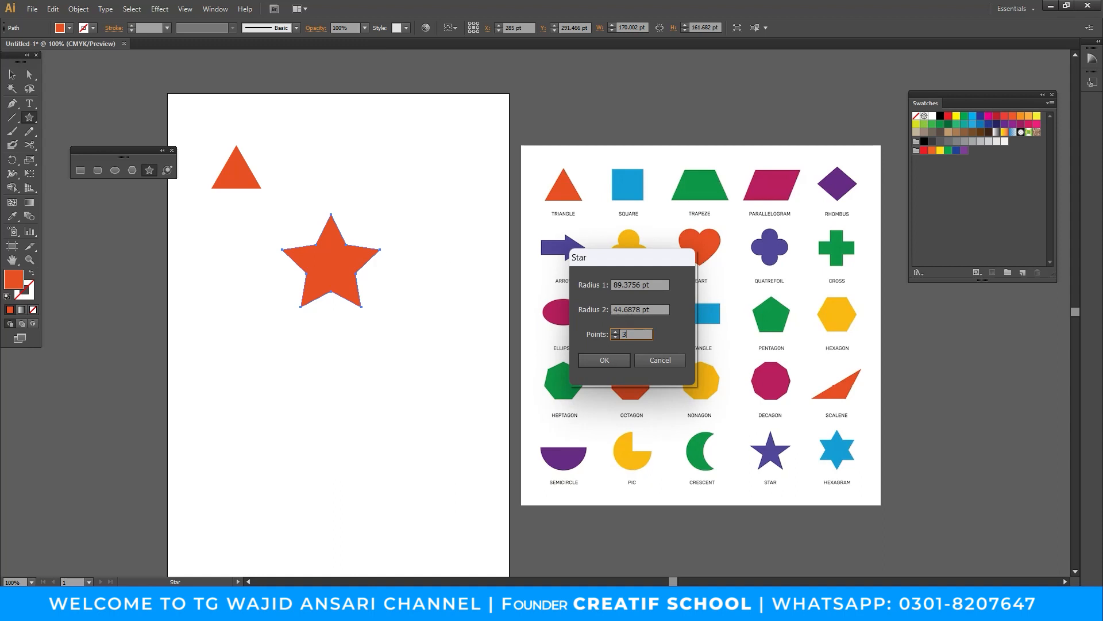
key("Return")
Move the large triangle to the right of the small one and the five-pointed star below them.
key("v")
left_click_drag(463, 275, 328, 176)
left_click_drag(317, 274, 237, 279)
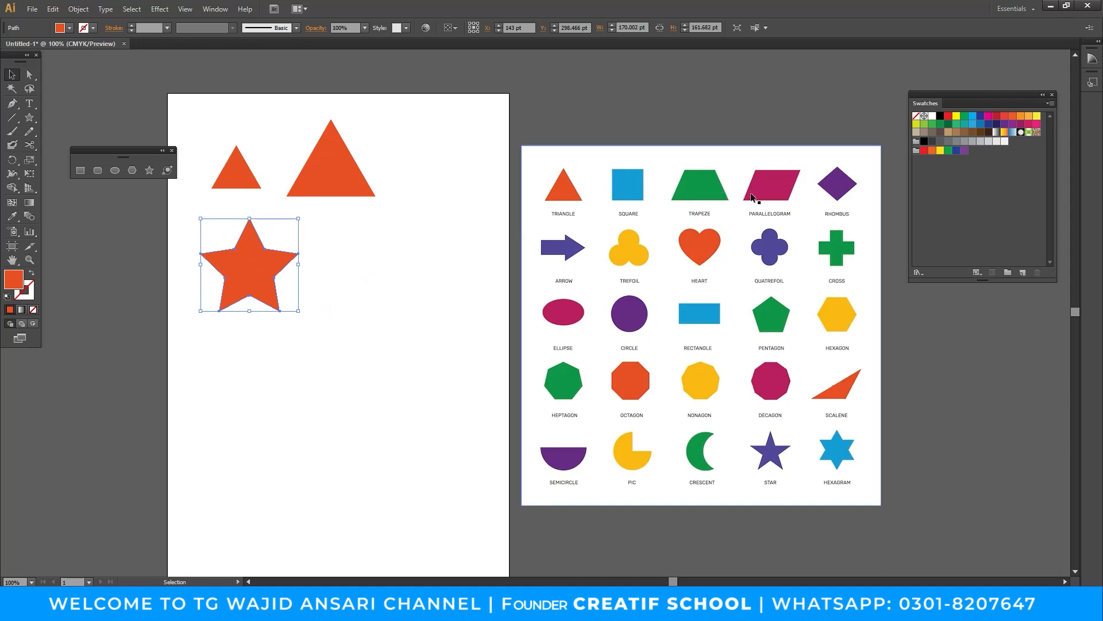
Examine the trapeze and parallelogram in the reference chart up close.
key("z")
left_click_drag(677, 167, 818, 292)
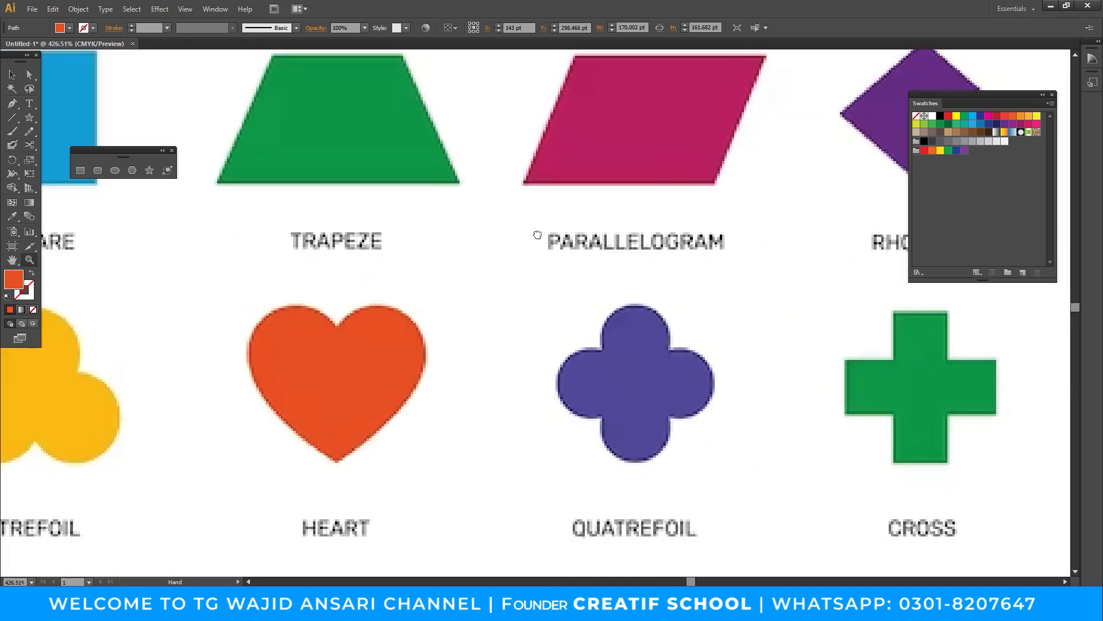
left_click_drag(538, 233, 728, 352)
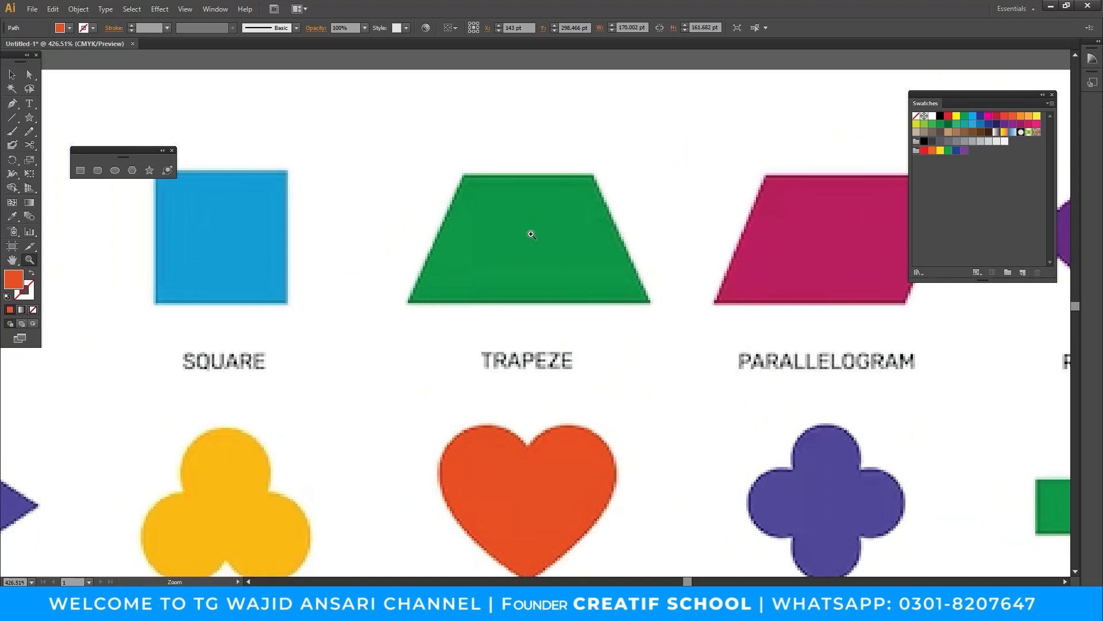
left_click(461, 270, "alt")
left_click(462, 274, "alt")
left_click(485, 392, "alt")
left_click(485, 392, "alt")
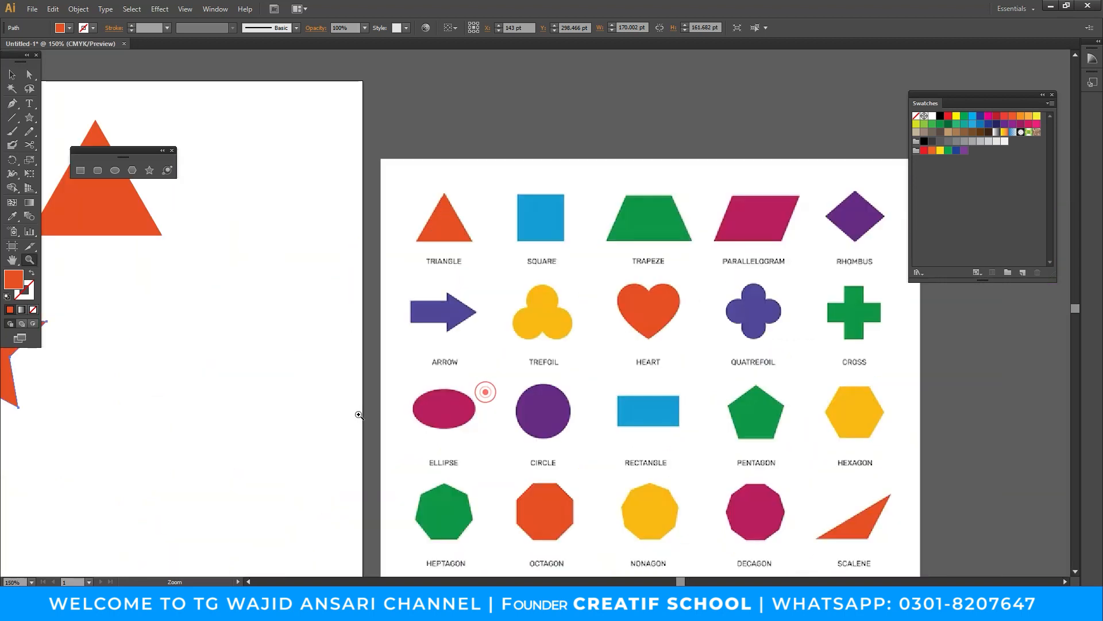
left_click_drag(329, 414, 549, 414)
Select both triangles and the star and move them together up and left on the artboard.
key("v")
left_click(174, 192)
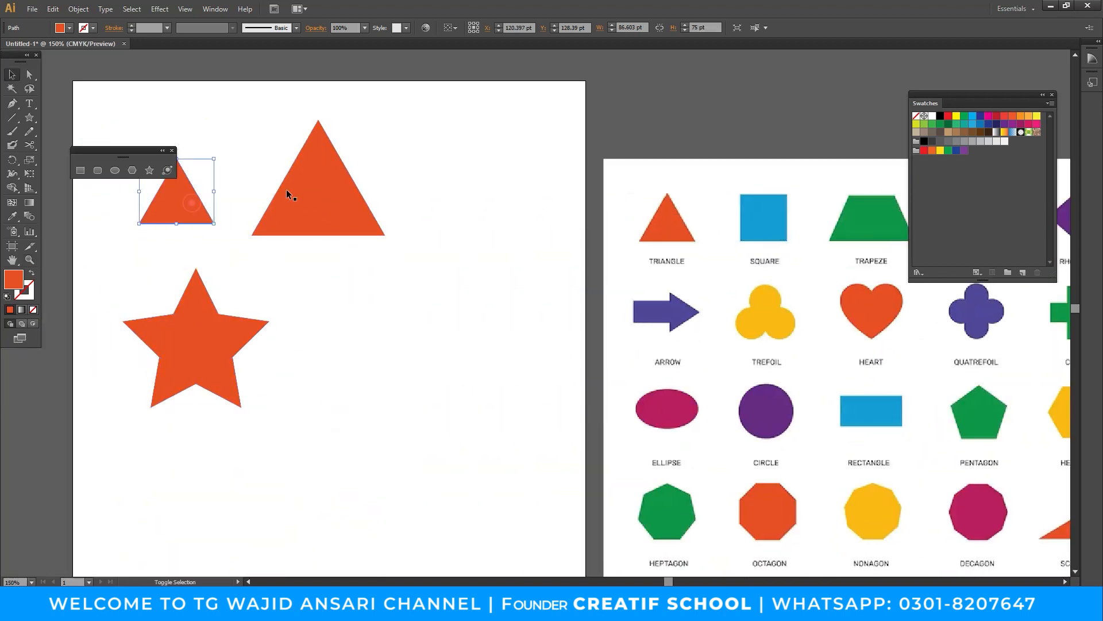
left_click(312, 187, "shift")
left_click(170, 380, "shift")
left_click_drag(313, 198, 263, 186)
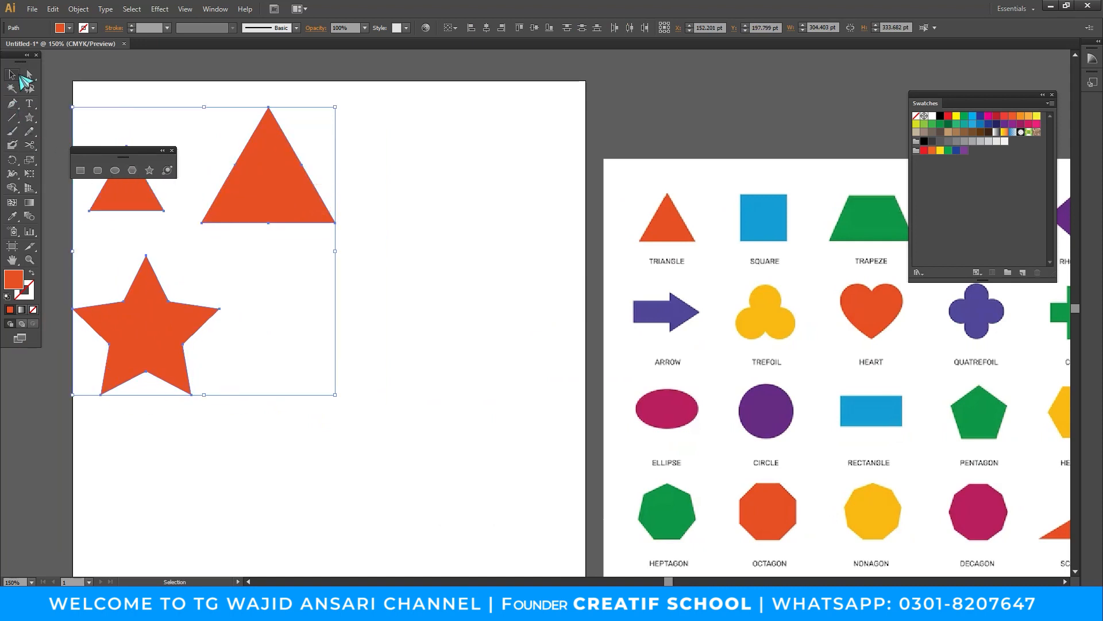
Draw a rectangle below the large triangle, to the right of the star.
left_click(31, 75)
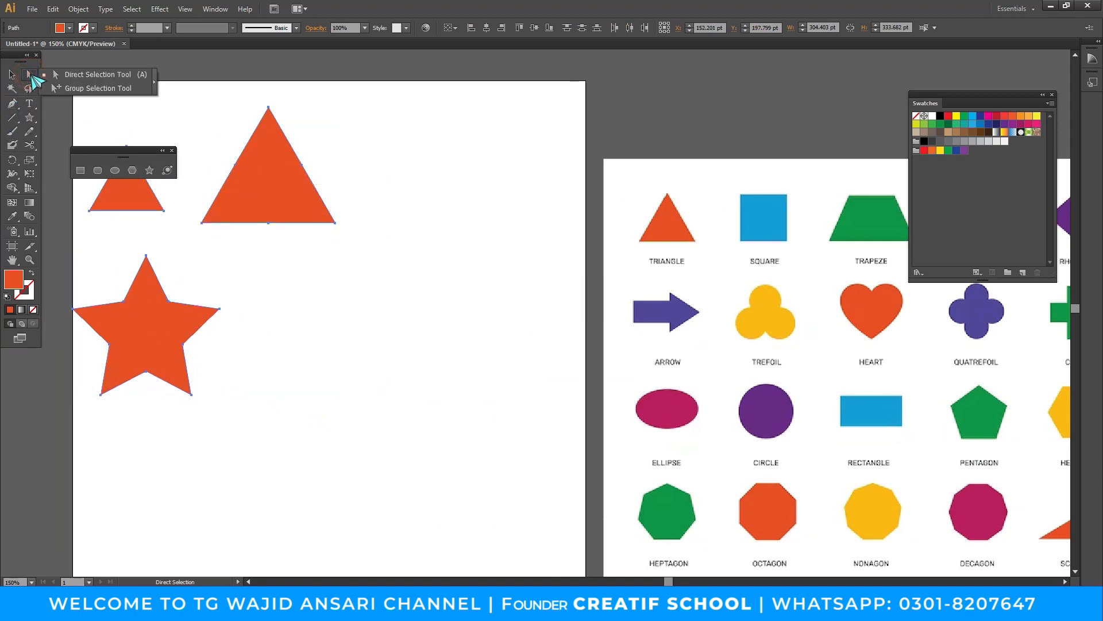
left_click(12, 74)
left_click_drag(718, 252, 637, 253)
left_click(80, 170)
left_click_drag(248, 285, 390, 394)
Move the rectangle's two top corner points inward to form a trapezoid.
left_click(29, 74)
left_click_drag(261, 287, 289, 285)
left_click_drag(376, 273, 356, 287)
left_click(405, 366)
Raise the trapezoid's two bottom corner points together to reduce its height.
left_click_drag(433, 433, 166, 383)
left_click_drag(391, 394, 392, 352)
left_click(411, 398)
scroll(387, 399, "right", 1)
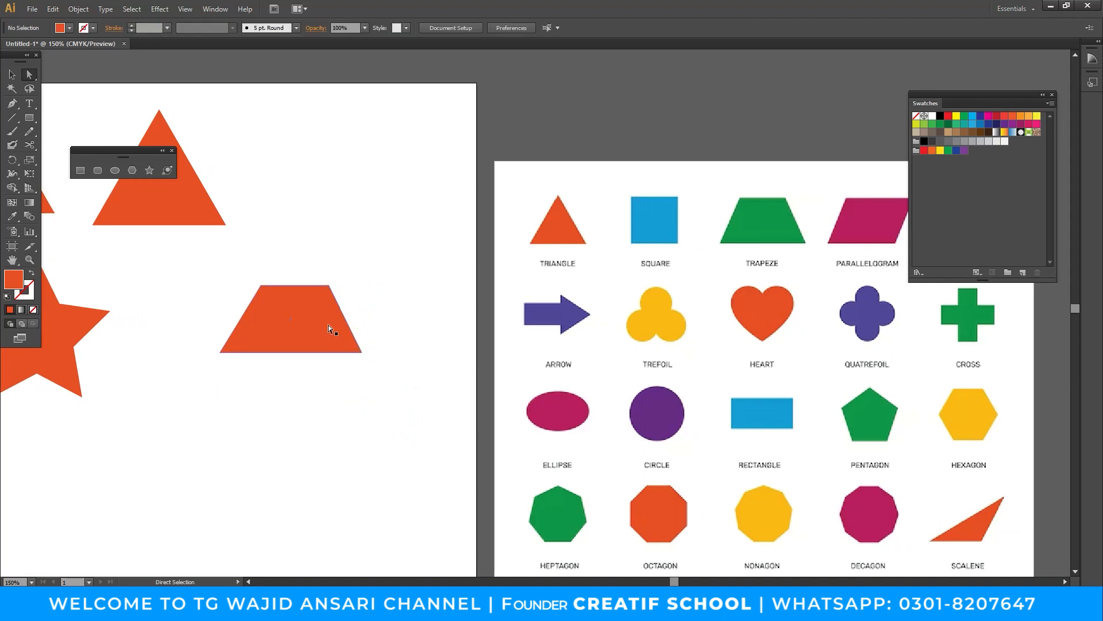
Move the trapezoid to the top row, to the right of the large triangle.
key("z")
left_click(369, 318, "alt")
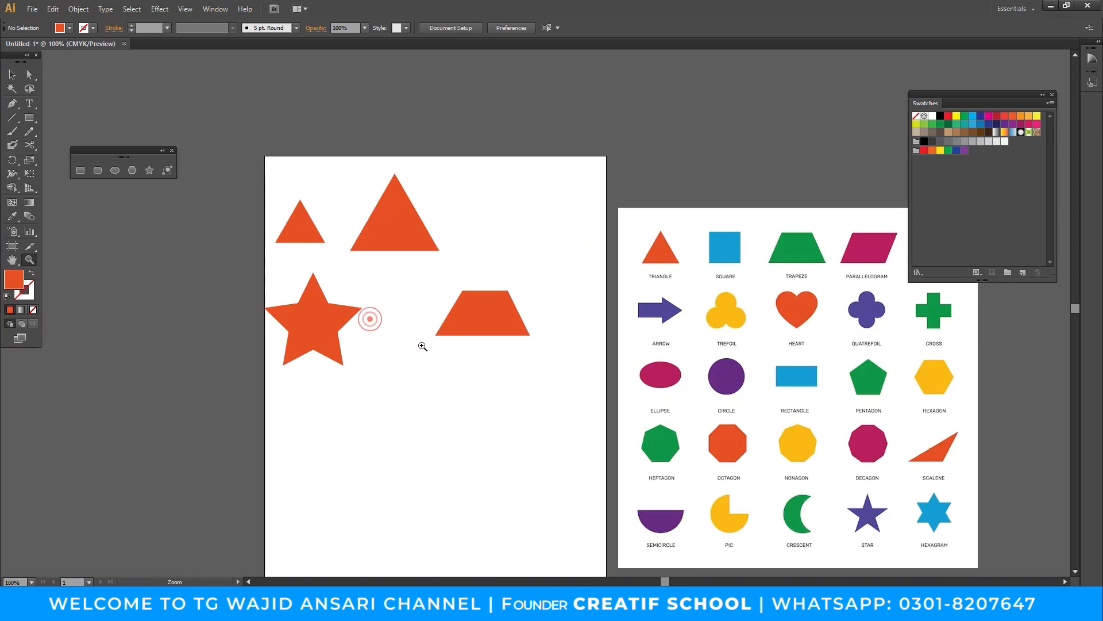
left_click_drag(527, 360, 441, 348)
key("v")
left_click_drag(400, 309, 412, 223)
left_click(373, 306)
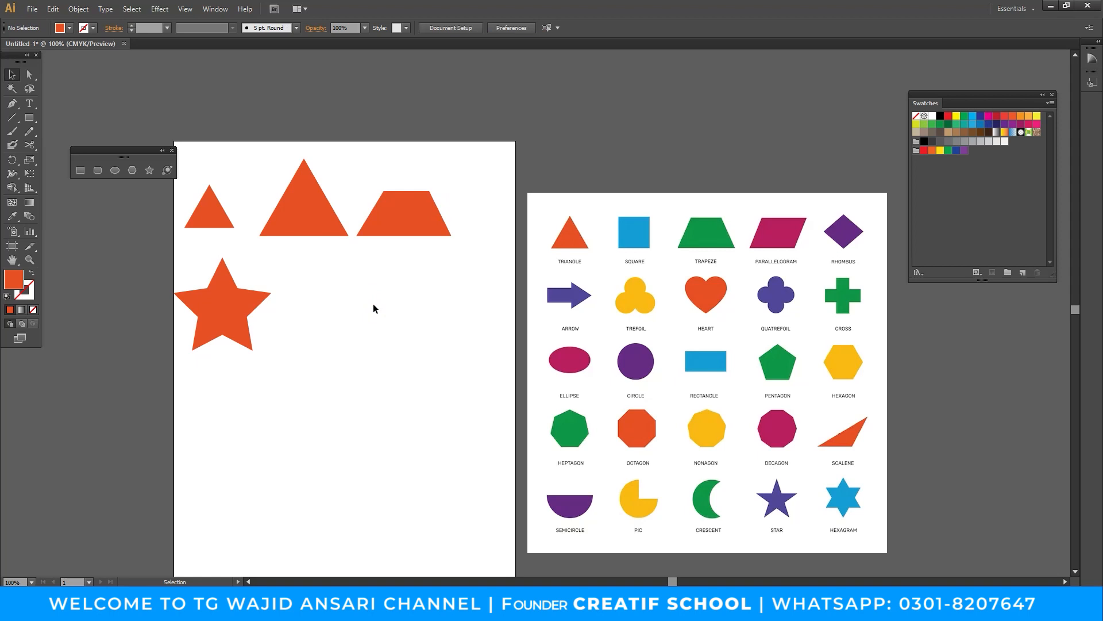
Draw a rectangle about 174 pt wide below the trapezoid and shift its top corner points right to form a parallelogram.
left_click(81, 170)
left_click_drag(339, 301, 439, 361)
key("a")
left_click_drag(330, 291, 344, 305)
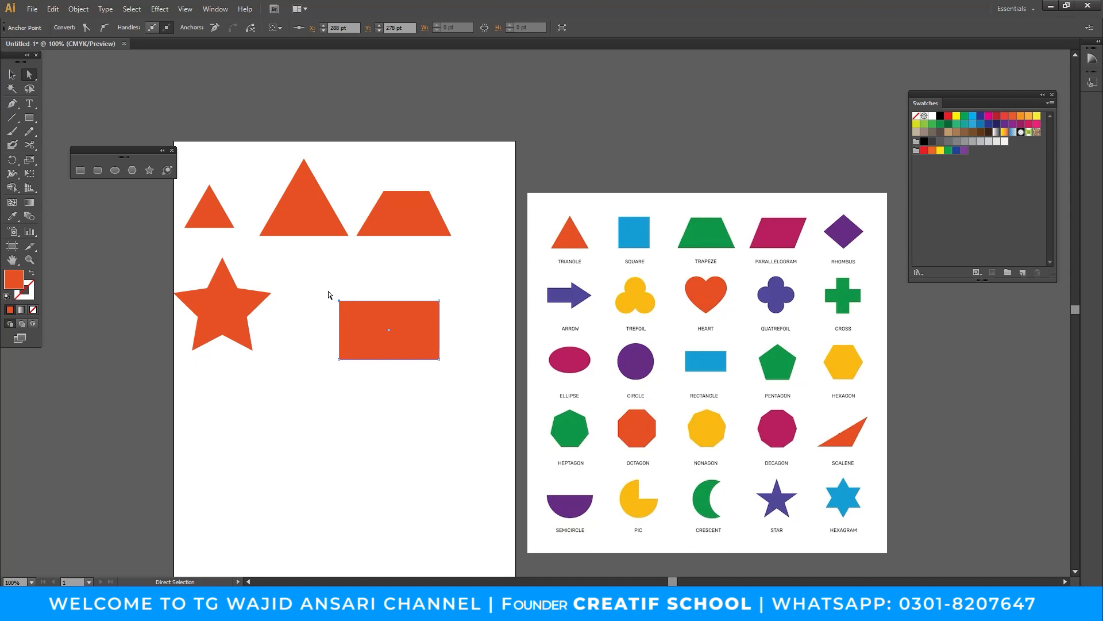
key("v")
key("a")
left_click_drag(341, 302, 363, 301)
left_click_drag(441, 305, 452, 304)
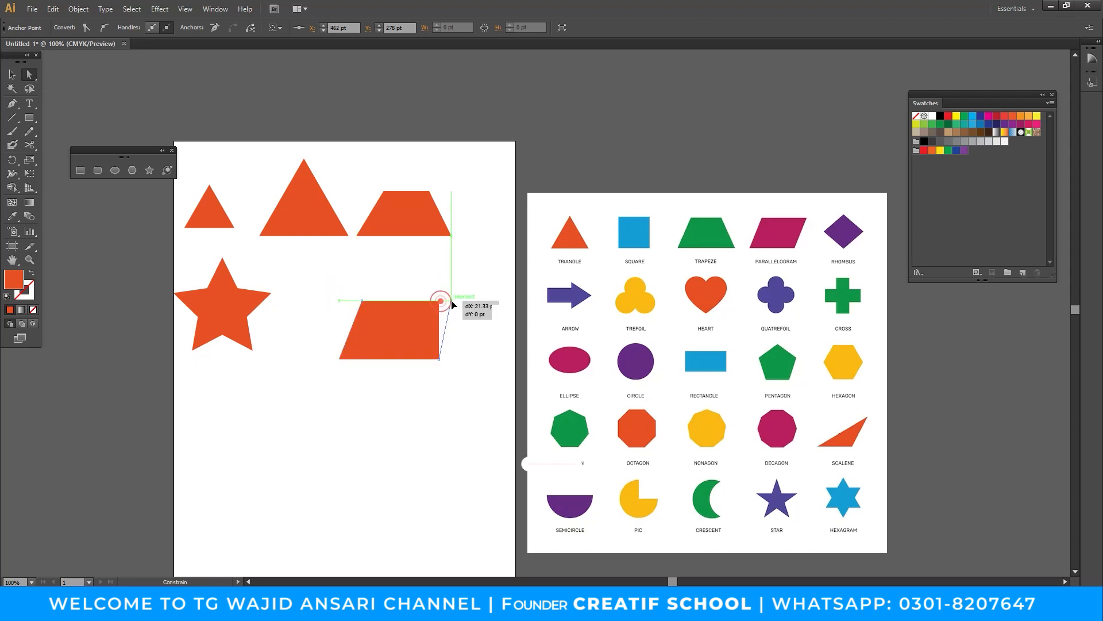
left_click(485, 399)
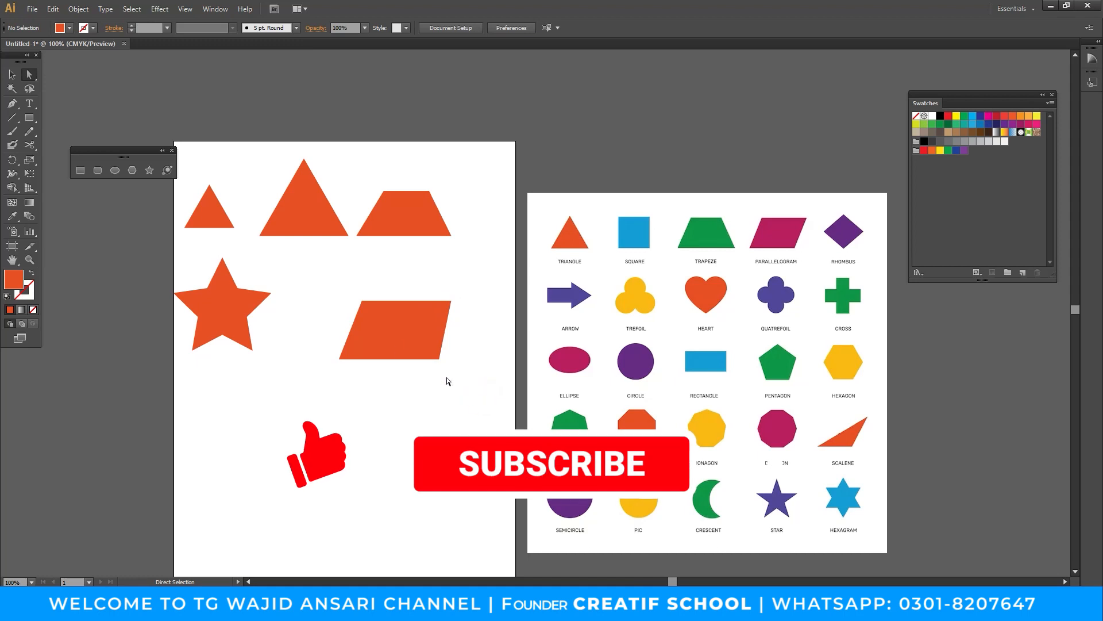
Draw a square of about 107 pt in the empty area below the parallelogram.
left_click(81, 170)
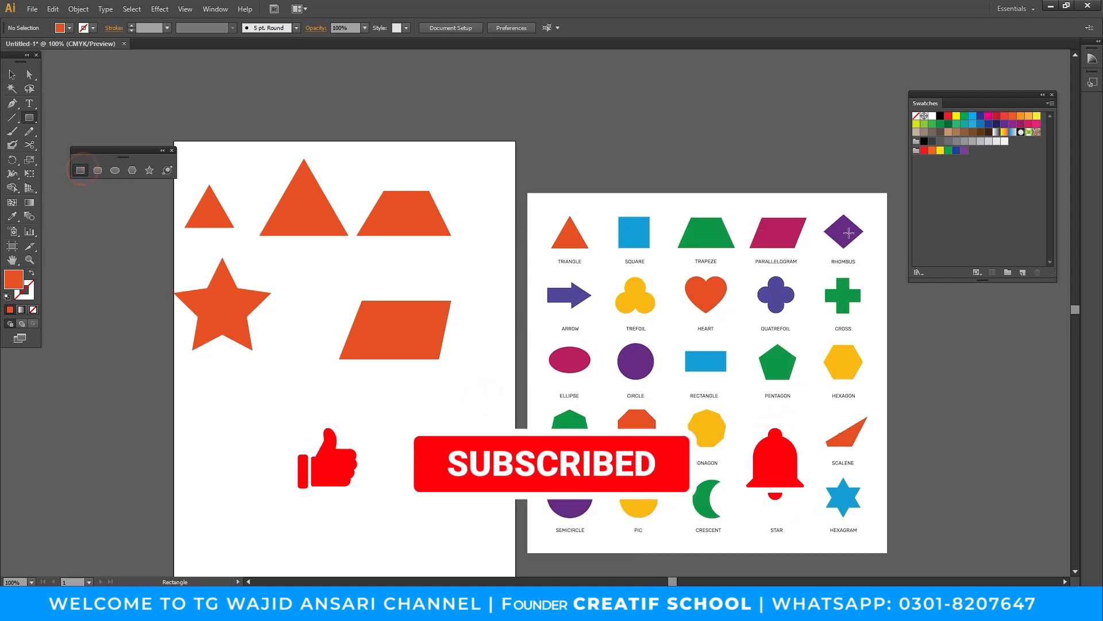
scroll(271, 370, "down", 3)
left_click_drag(330, 396, 391, 459)
key("v")
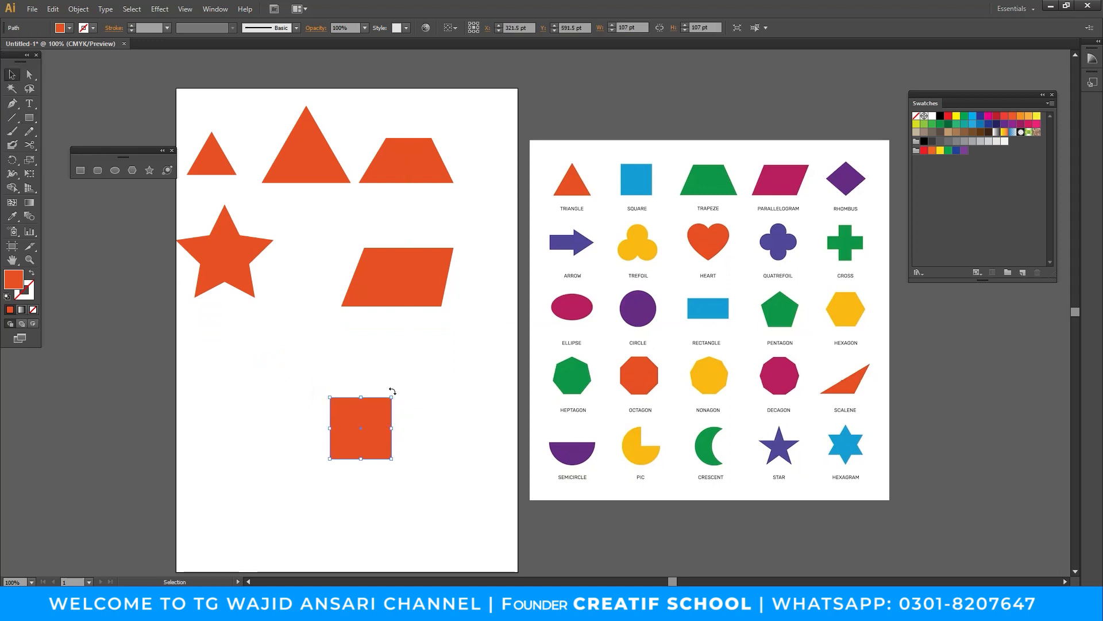
Rotate the square 45 degrees into a rhombus and move it up and right, below the parallelogram.
left_click(389, 384)
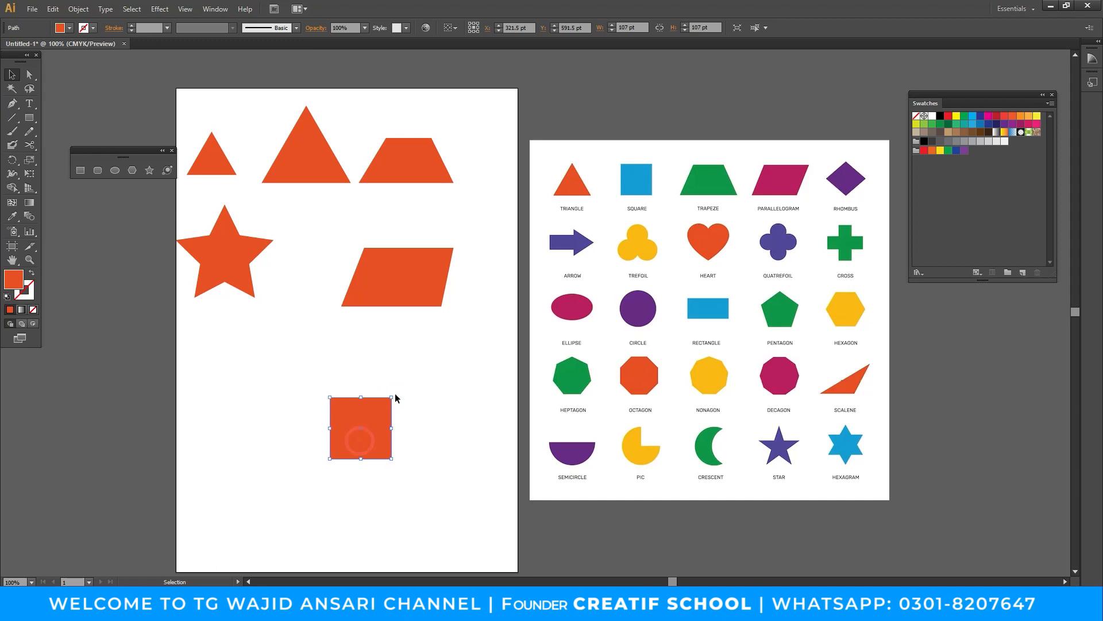
left_click_drag(395, 390, 458, 435)
left_click_drag(357, 434, 435, 384)
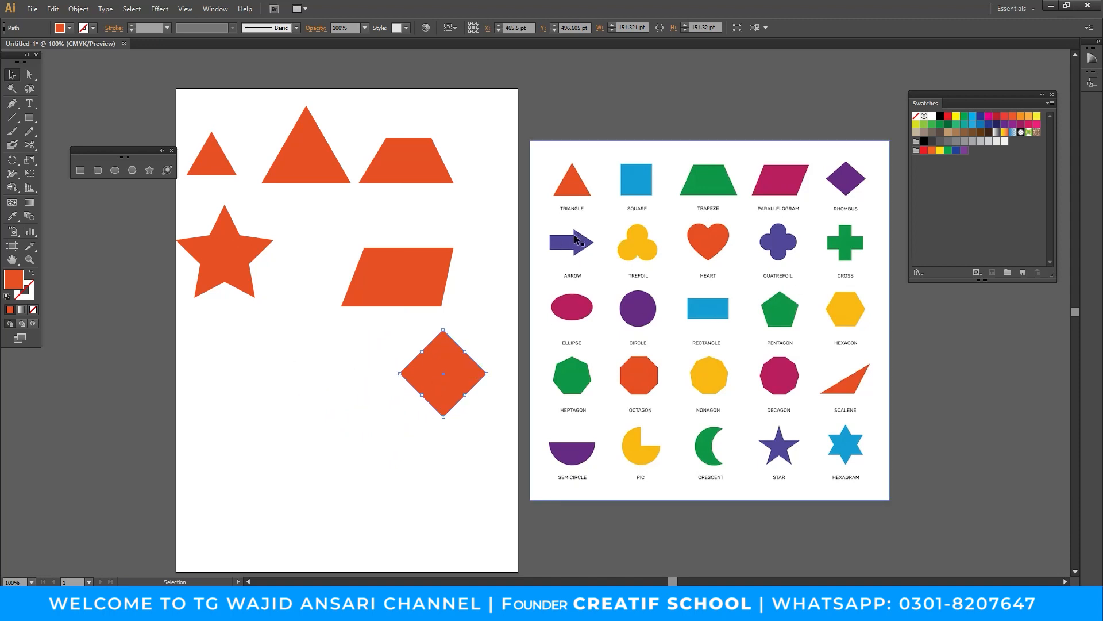
Draw a long horizontal rectangle below the star and place a copy of the small triangle beside it.
left_click(28, 118)
left_click_drag(205, 390, 299, 422)
key("v")
left_click_drag(216, 172, 356, 414)
Rotate the triangle copy to point right and attach it to the rectangle's end, forming an arrow below the star.
left_click_drag(380, 374, 389, 443)
left_click_drag(354, 399, 320, 409)
left_click_drag(360, 473, 230, 375)
left_click_drag(296, 387, 288, 350)
left_click(332, 428)
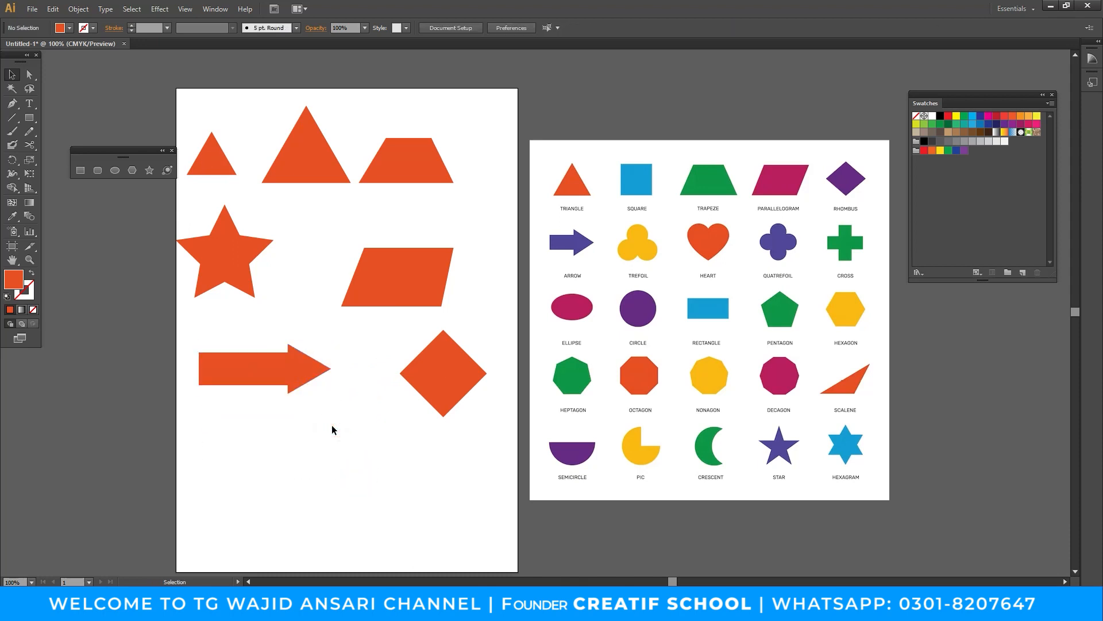
Move the arrow up closer to the star and shift the rhombus left under the parallelogram.
left_click_drag(342, 426, 277, 333)
left_click_drag(446, 368, 409, 360)
left_click(462, 421)
left_click_drag(461, 422, 461, 361)
Draw a rectangle about 320 pt wide and 79 pt high in the empty area below the arrow and rhombus.
left_click(81, 169)
left_click_drag(230, 391, 415, 437)
key("v")
Add two closely spaced anchor points on both the top and bottom edges of the rectangle, near its right end, with the Pen tool.
left_click(11, 103)
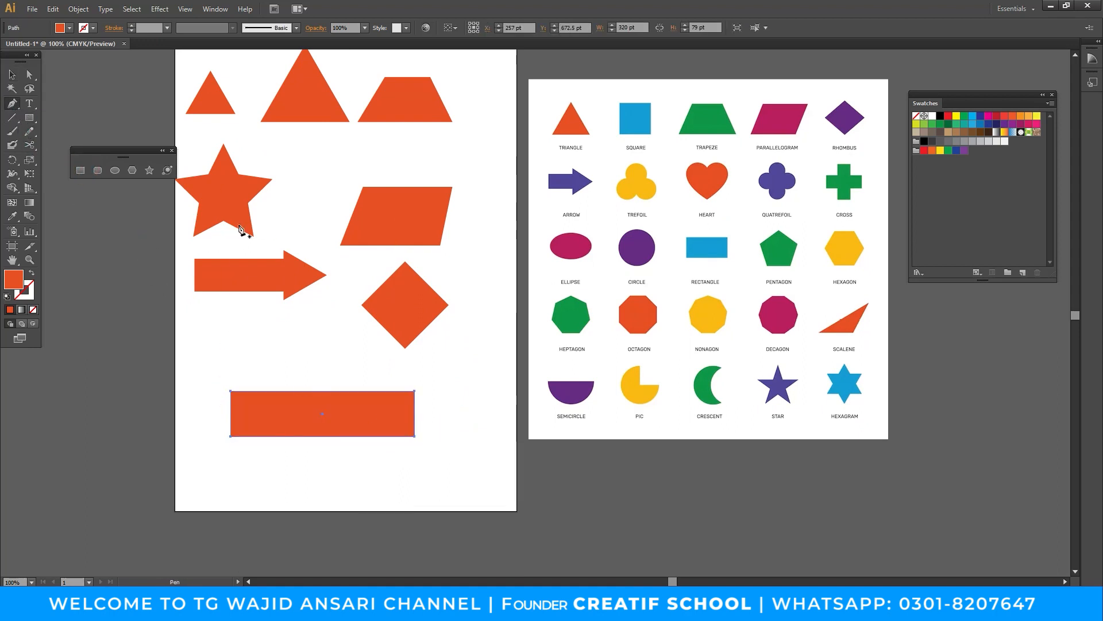
left_click(366, 392)
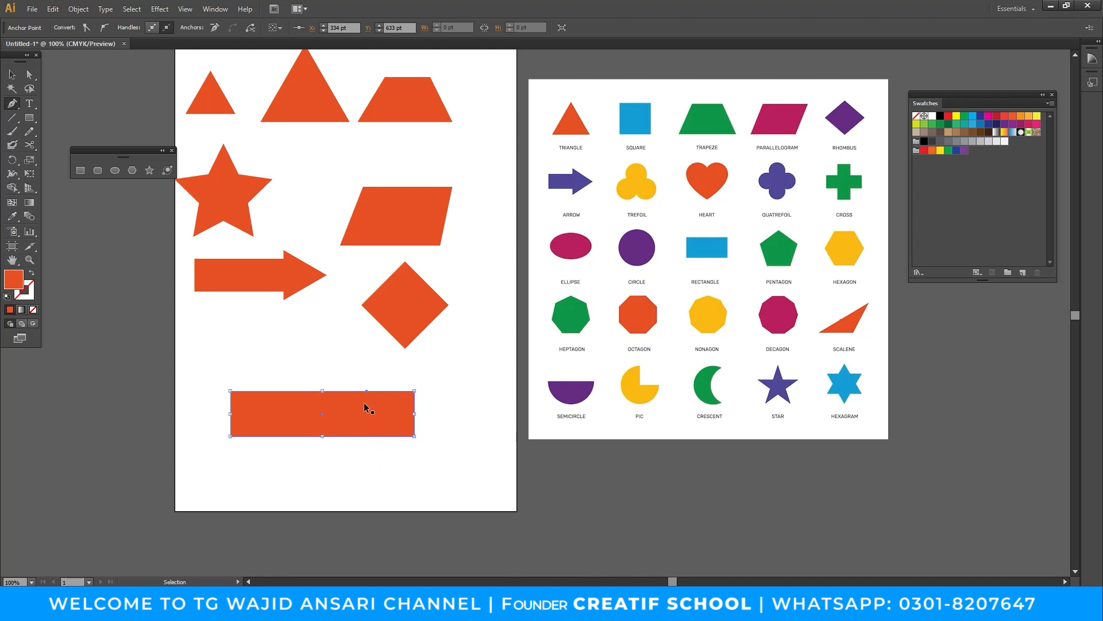
key("ctrl+z")
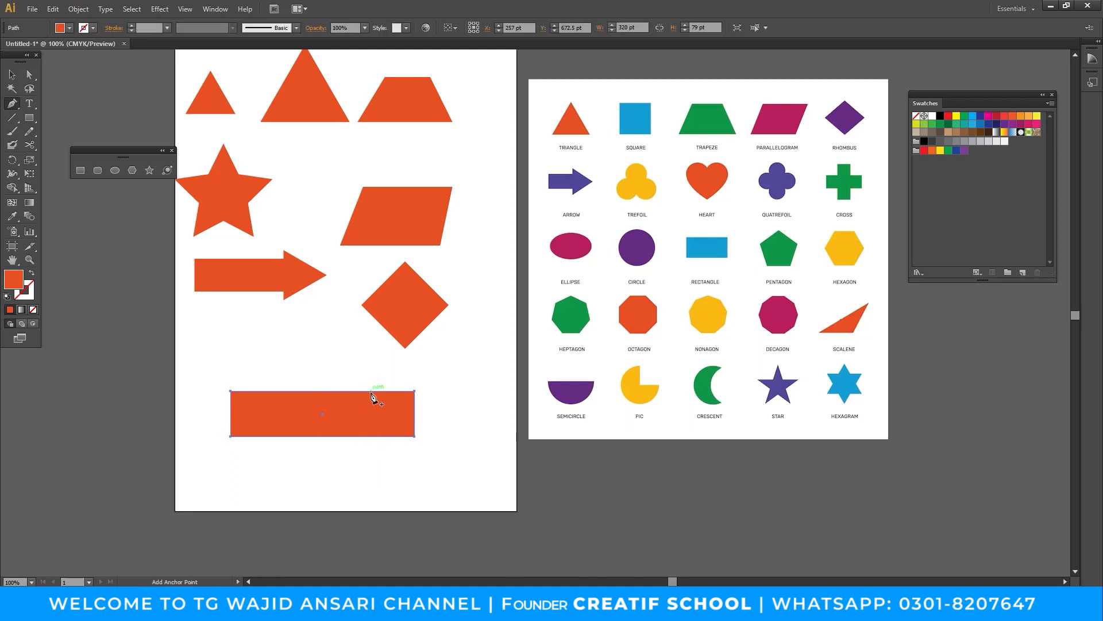
left_click(370, 391)
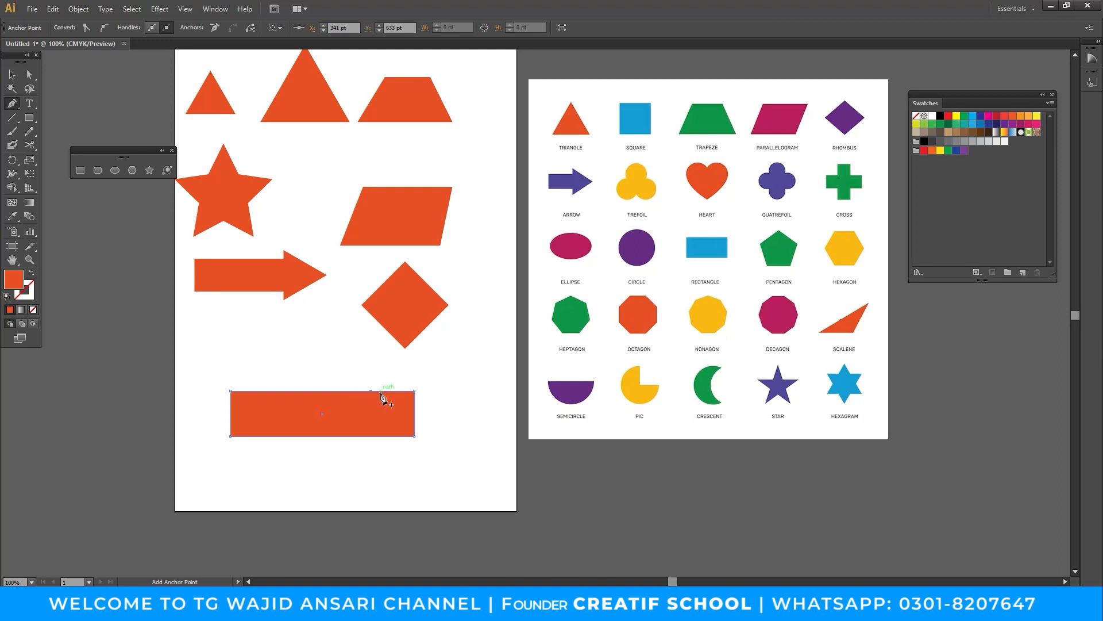
left_click(370, 436)
Pull the outer added points away from the rectangle and bring its right end to a point to form an arrowhead.
key("a")
left_click_drag(381, 391, 380, 372)
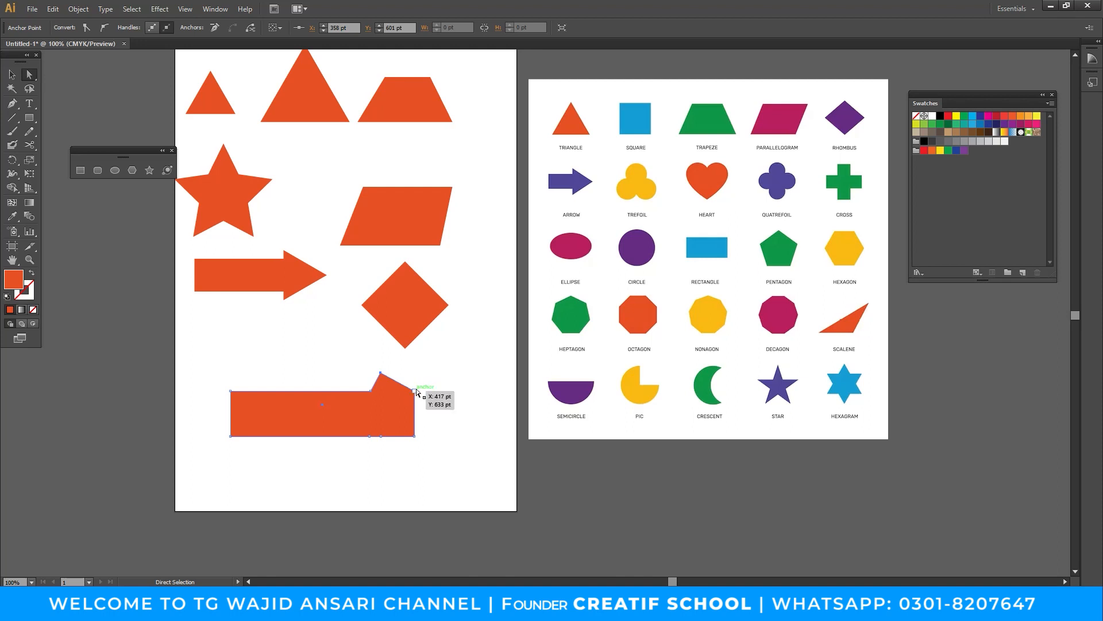
left_click_drag(417, 393, 416, 426)
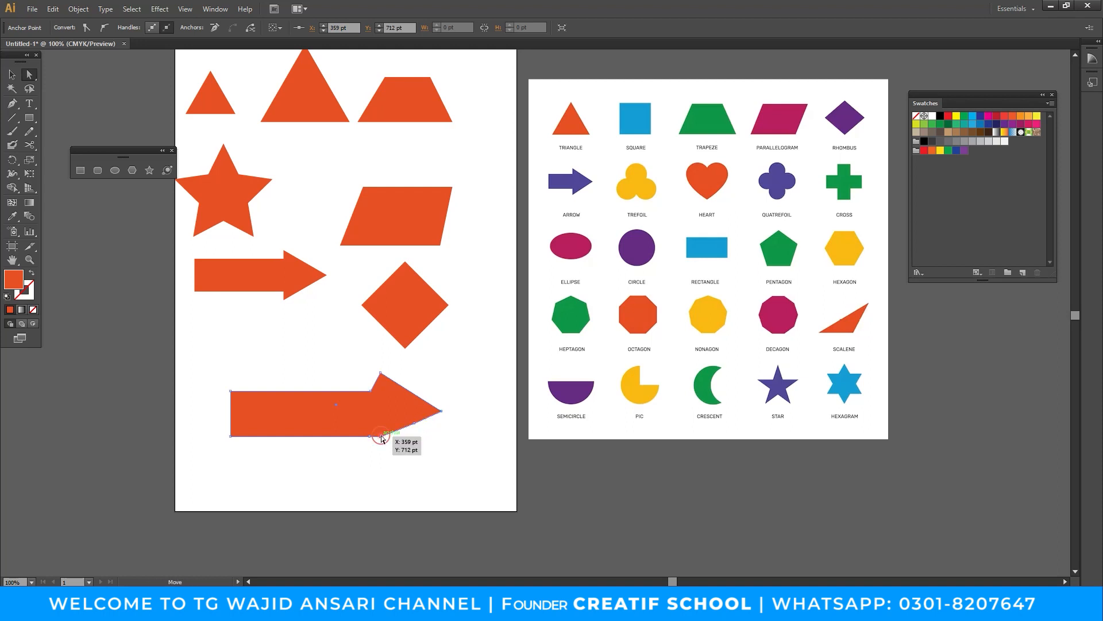
left_click_drag(381, 438, 411, 438)
Delete the extra anchor point on the arrowhead's lower edge and join the tip to the bottom barb point.
left_click(428, 457)
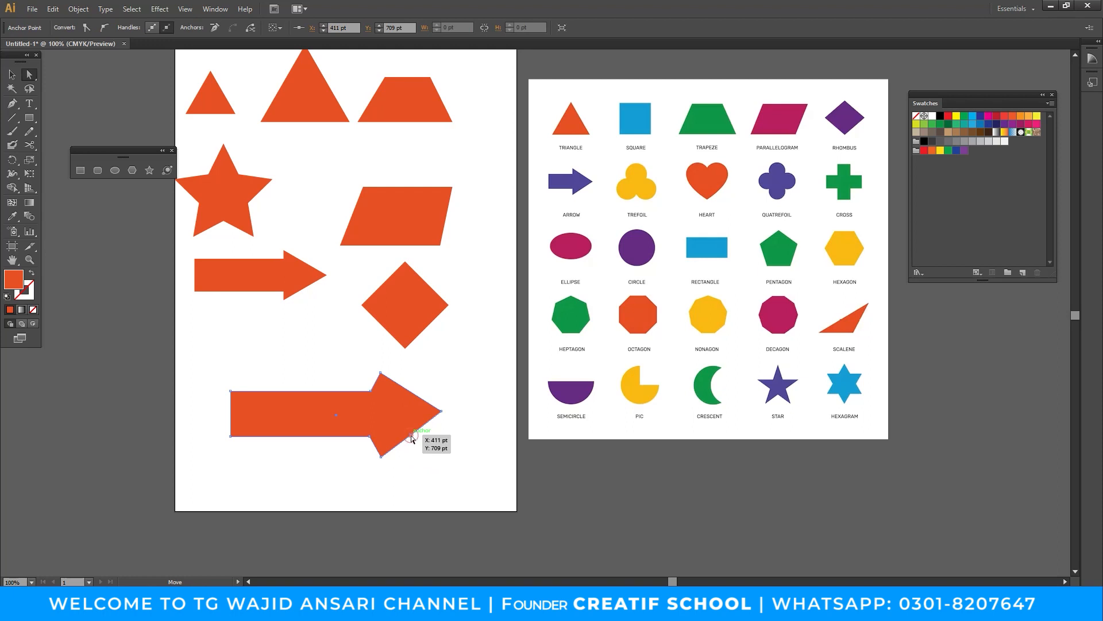
key("Delete")
left_click(441, 412)
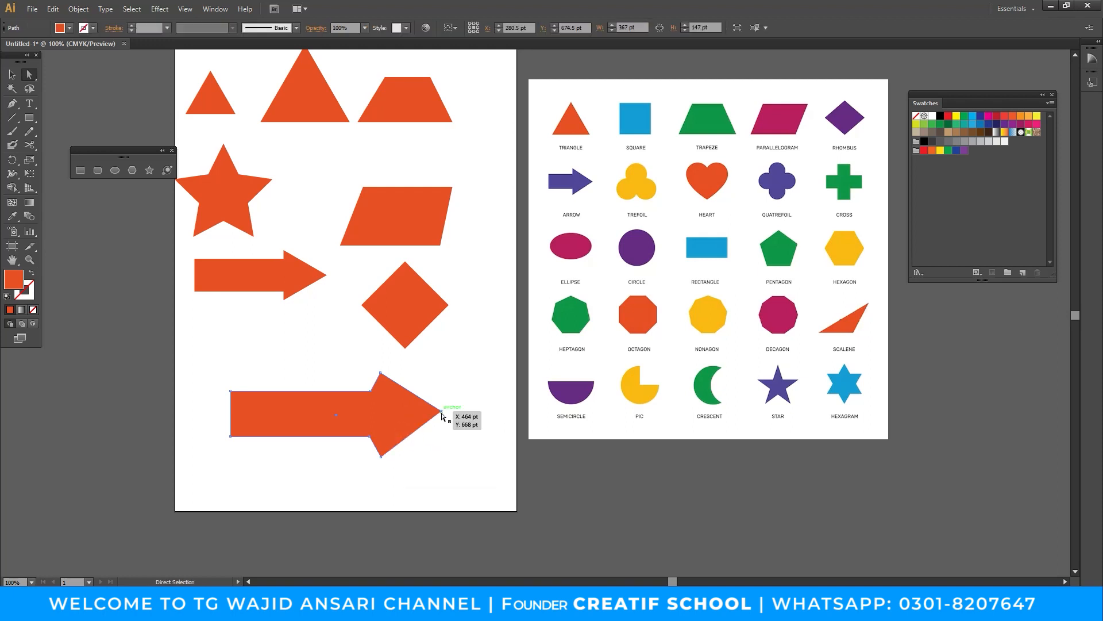
left_click(389, 463)
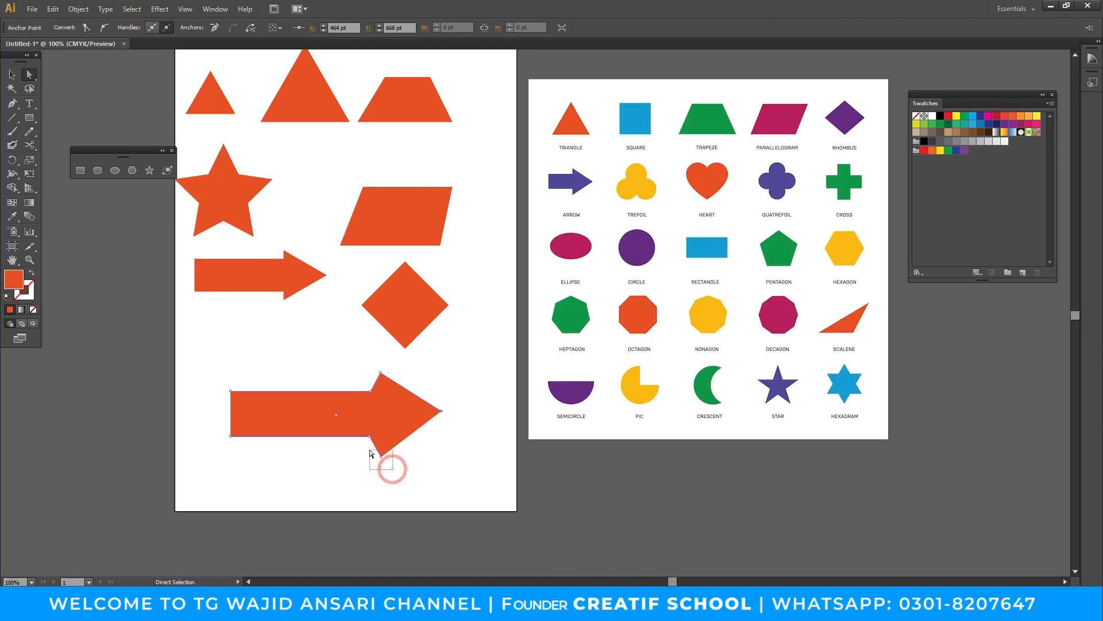
left_click(78, 9)
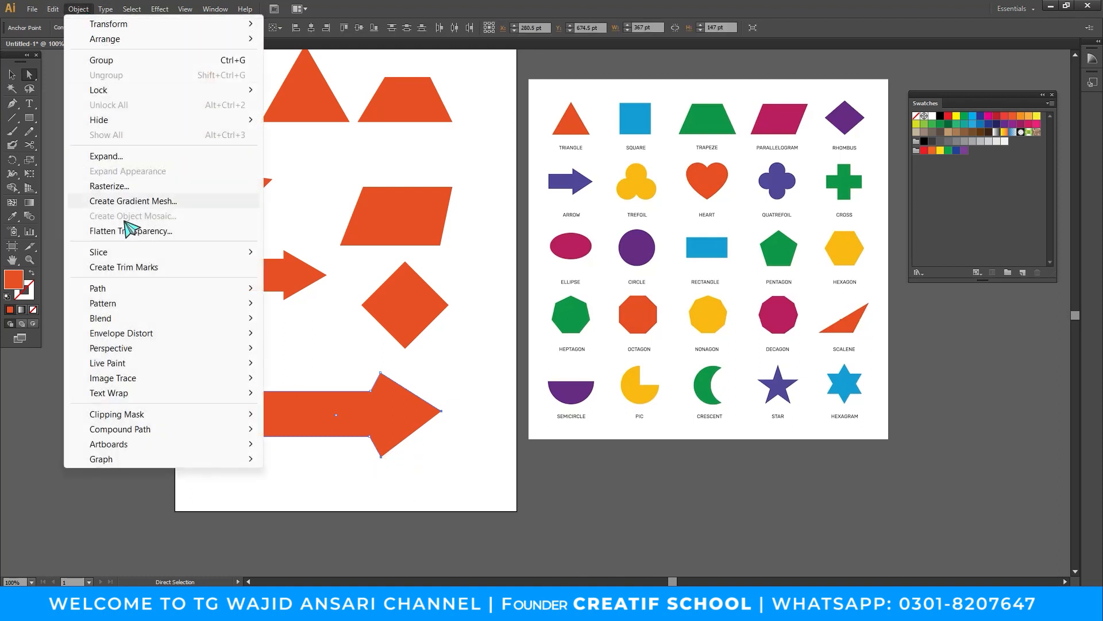
left_click(130, 281)
left_click(323, 287)
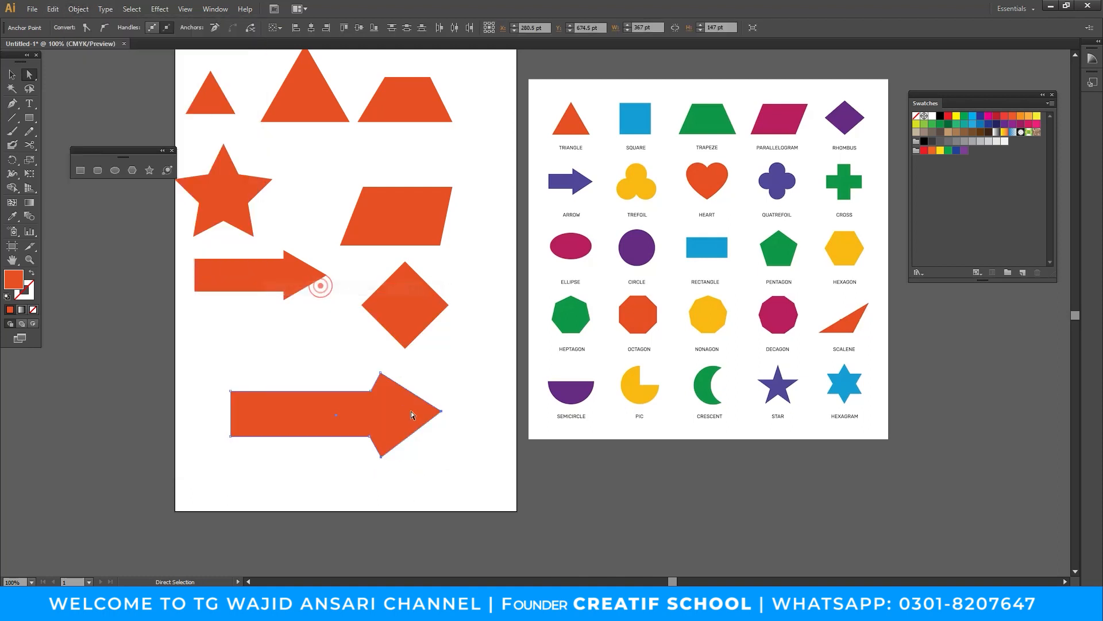
left_click(437, 457)
Stretch the large arrow's tip to the right and pull it back to its former place.
left_click_drag(442, 411, 475, 411)
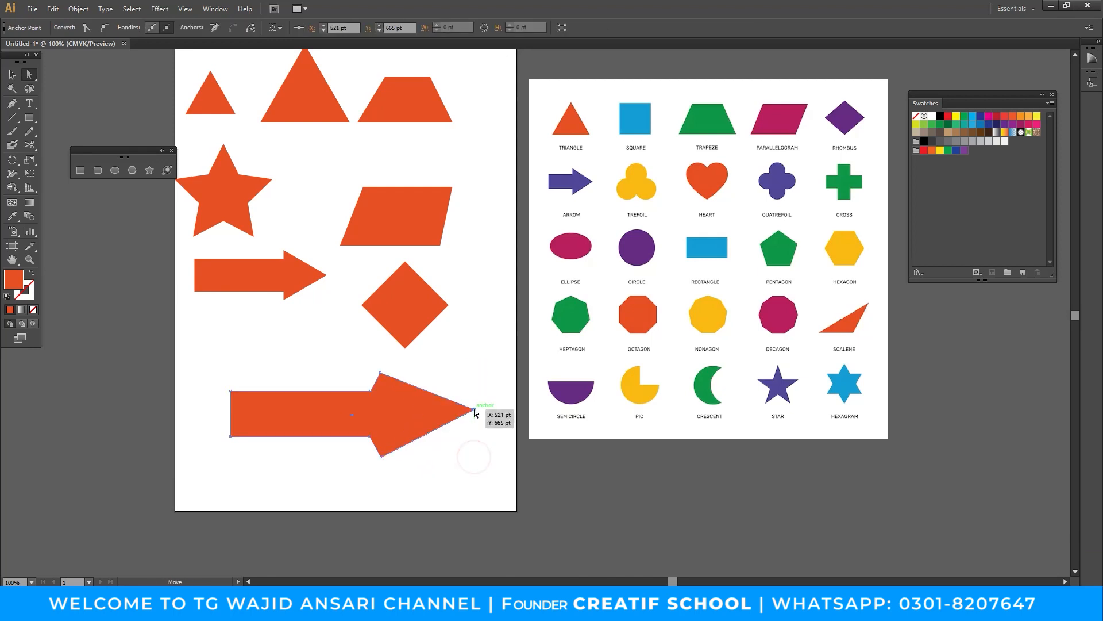
key("ctrl+y")
key("ctrl+y")
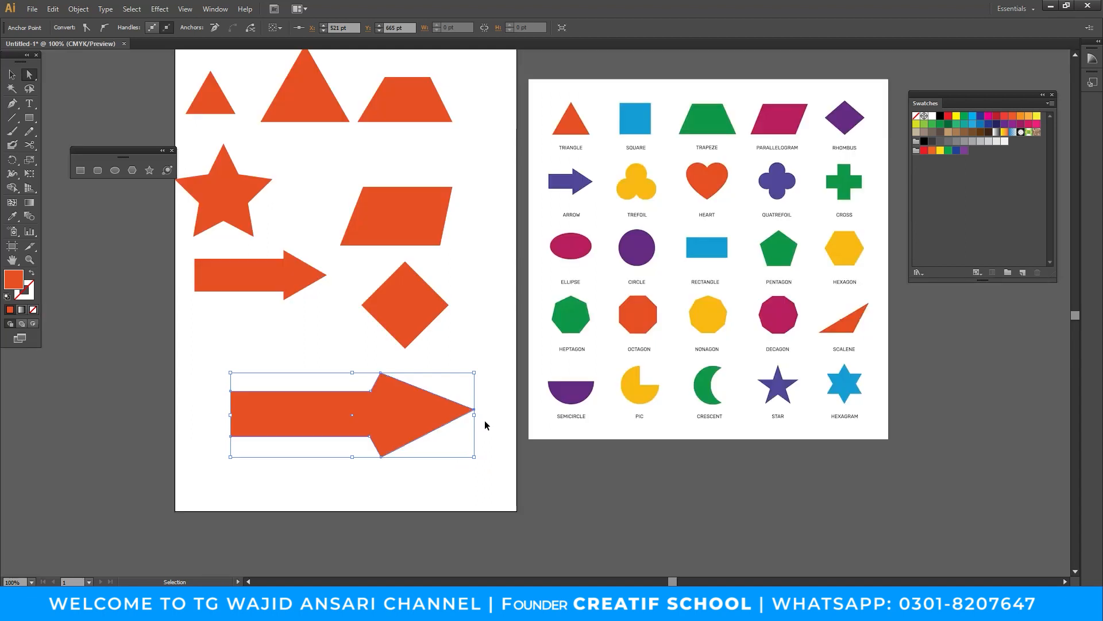
key("ctrl")
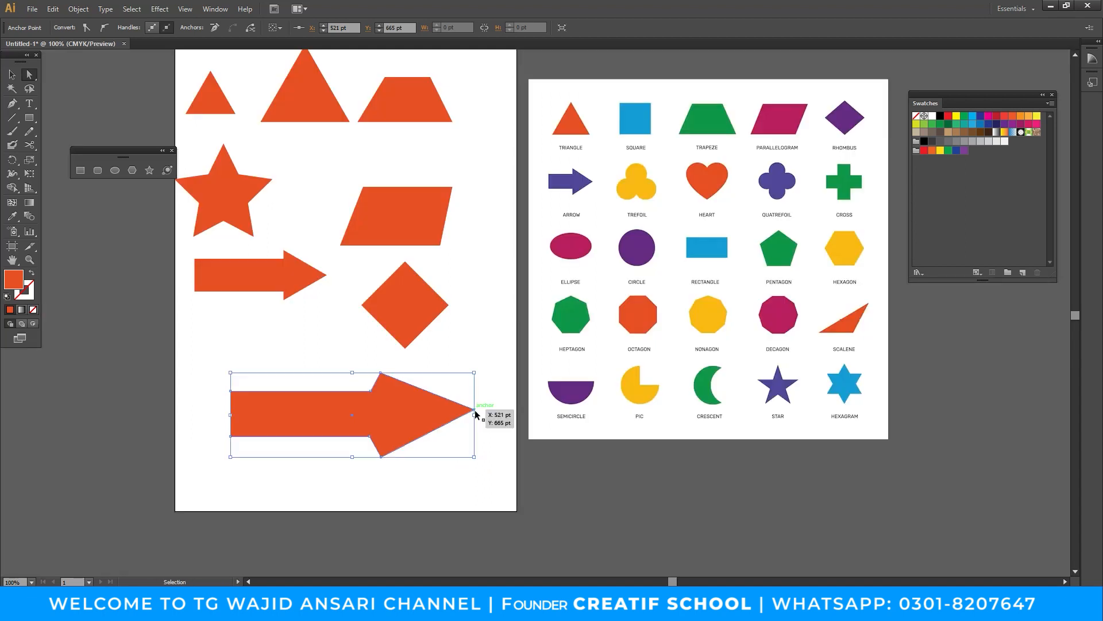
key("ctrl+y")
key("ctrl+y")
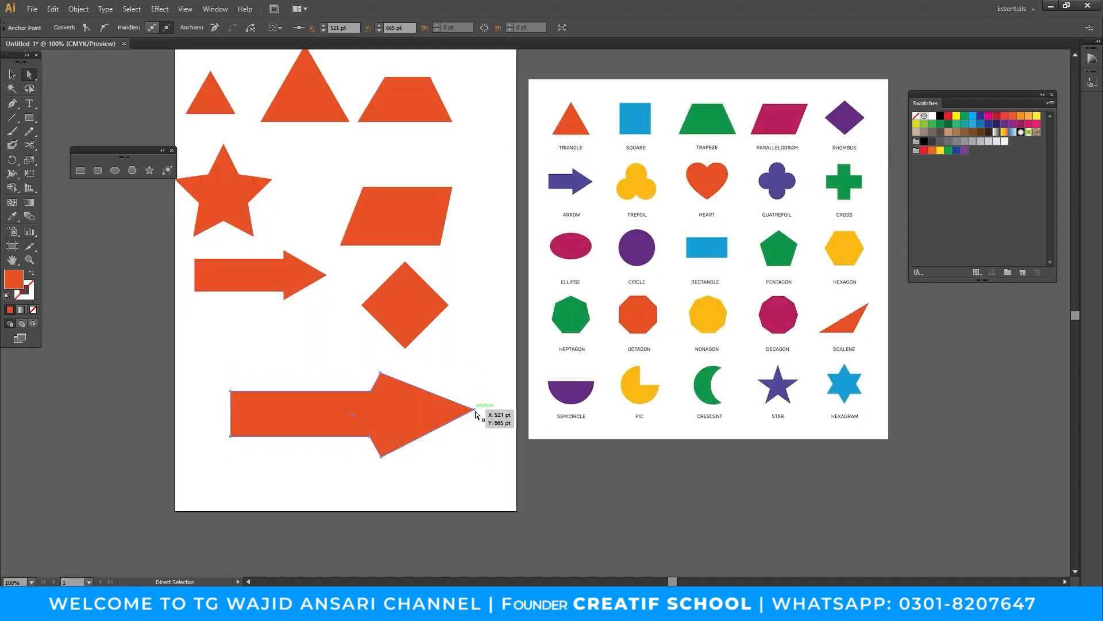
left_click_drag(476, 411, 441, 412)
Align the right edges of the rhombus and the parallelogram.
key("z")
left_click(437, 398)
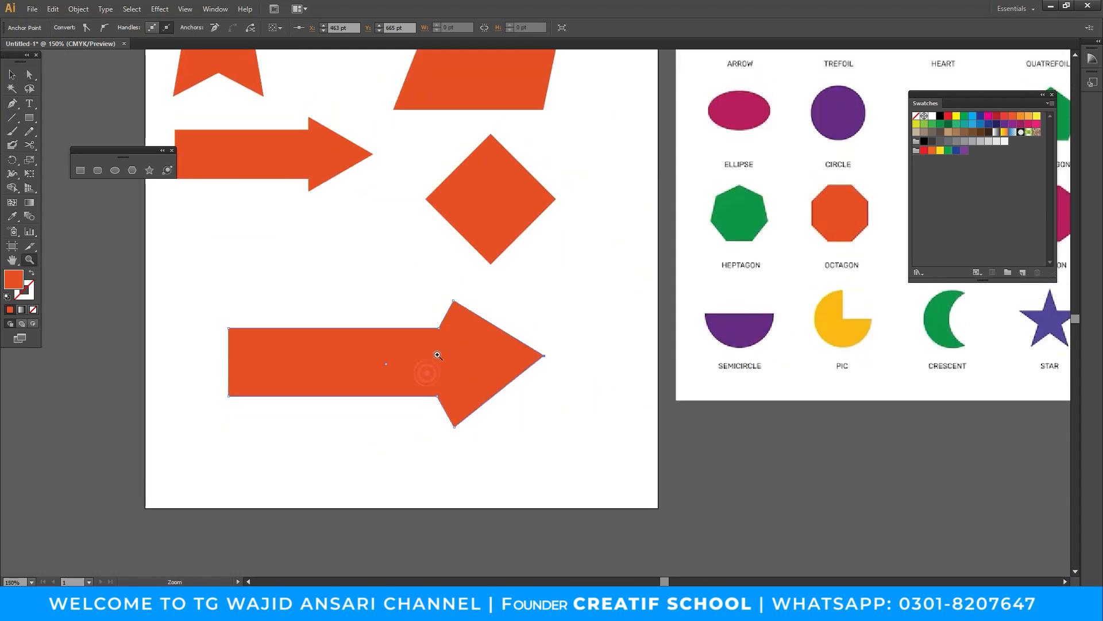
left_click(469, 325)
left_click_drag(475, 371, 412, 379)
left_click_drag(388, 259, 494, 433)
key("v")
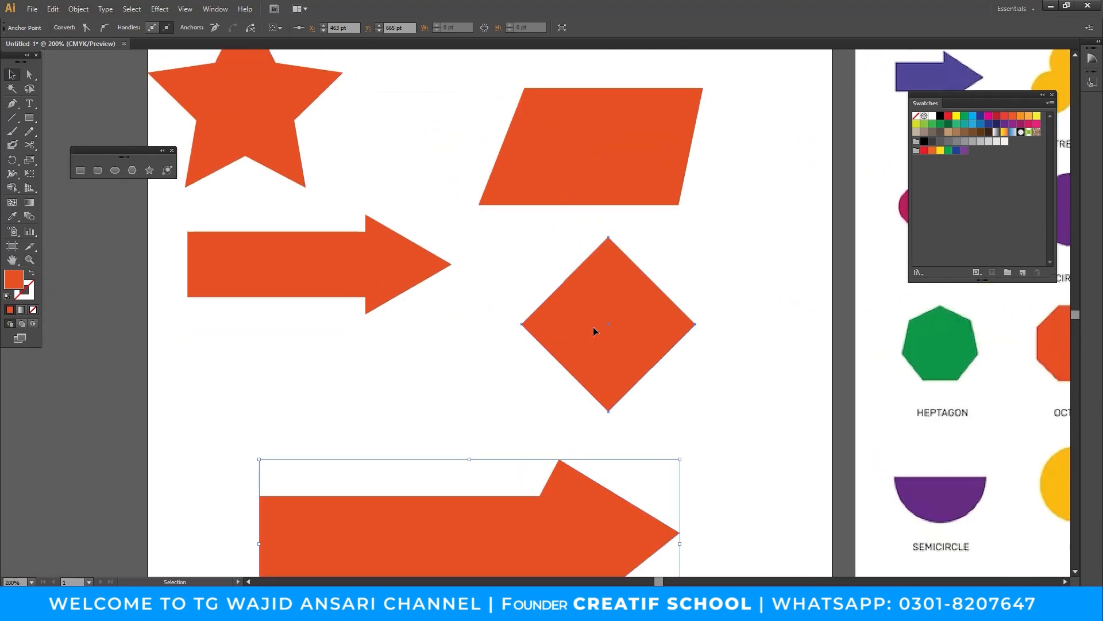
left_click(593, 327)
left_click(606, 191, "shift")
left_click(505, 27)
Right-align the upper pair and the lower pair of anchor points behind the arrowhead so its back edges are vertical.
key("z")
left_click(619, 388, "alt")
left_click_drag(614, 398, 613, 376)
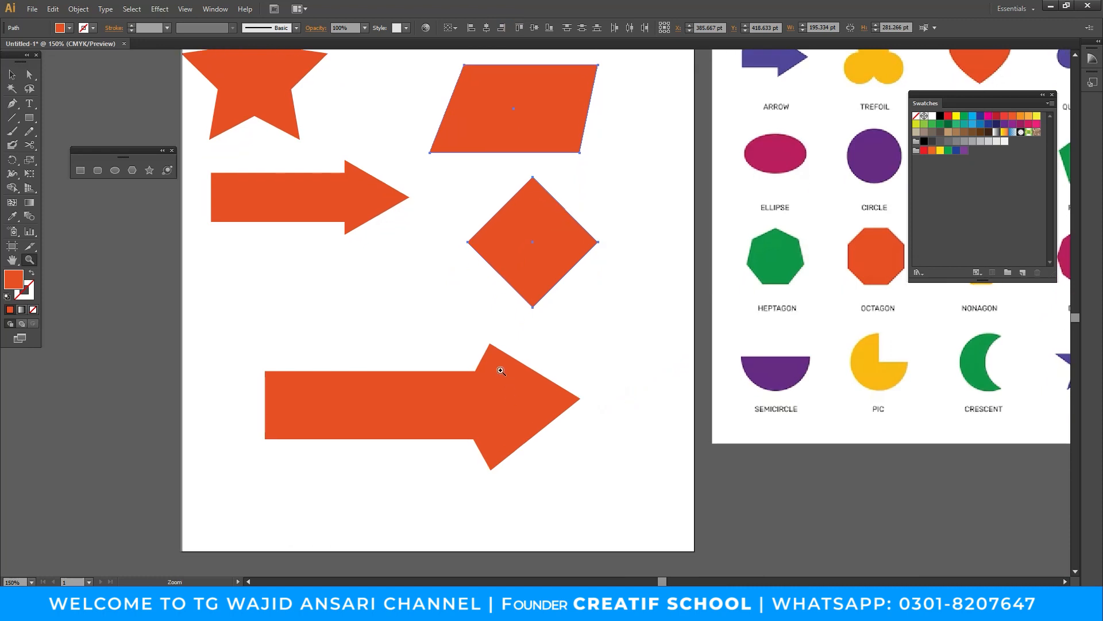
left_click(12, 74)
left_click(29, 74)
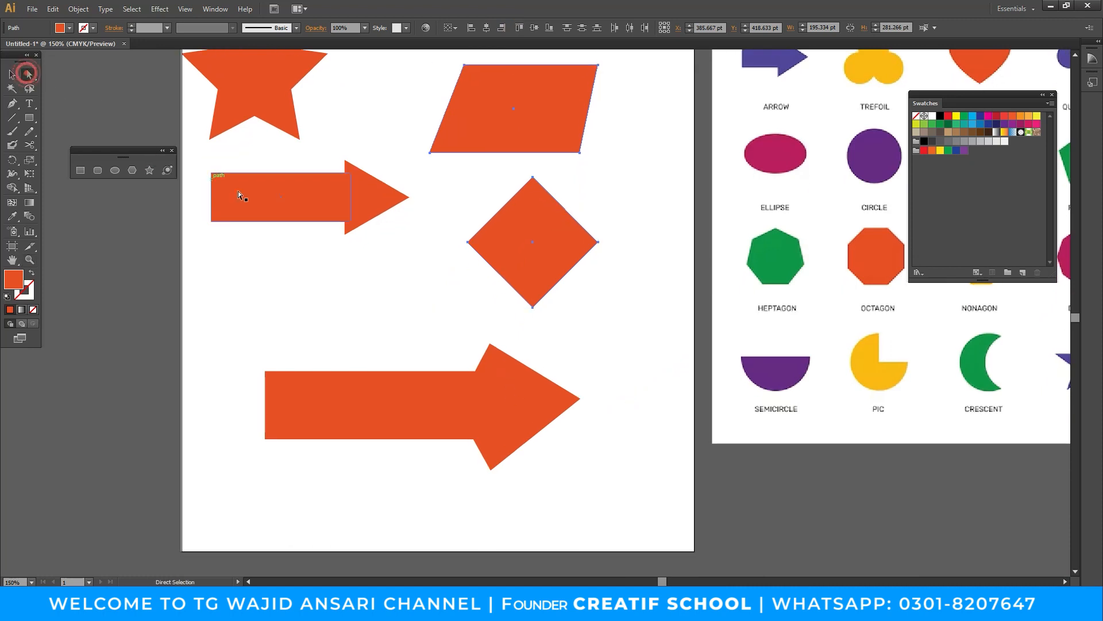
left_click_drag(495, 350, 523, 389)
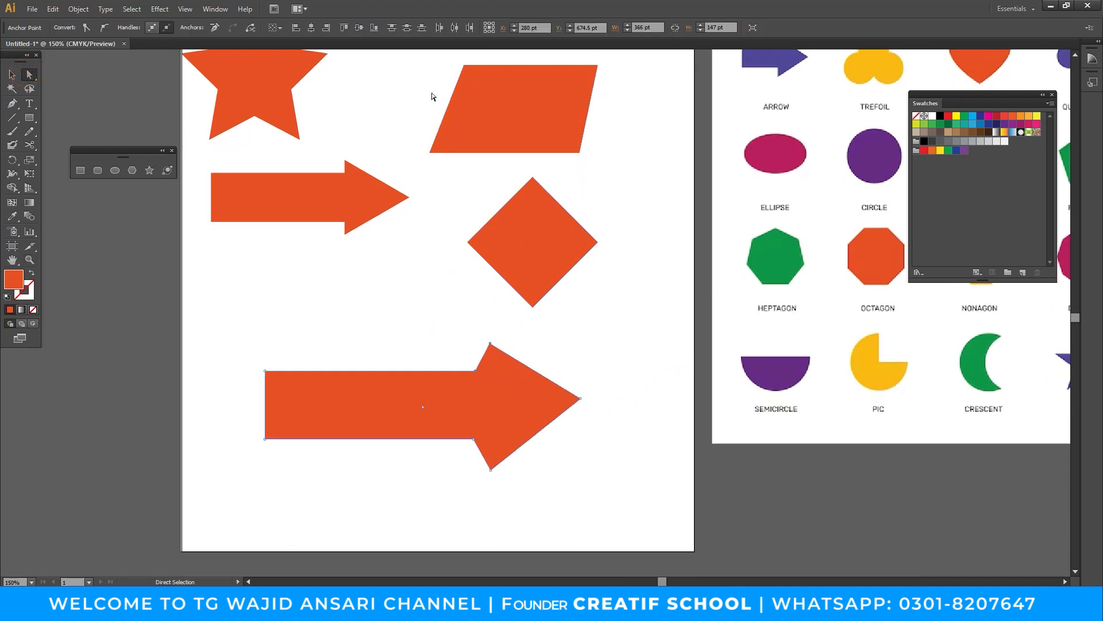
left_click(326, 27)
left_click_drag(472, 441, 469, 436)
left_click(325, 27)
left_click_drag(475, 332, 501, 502)
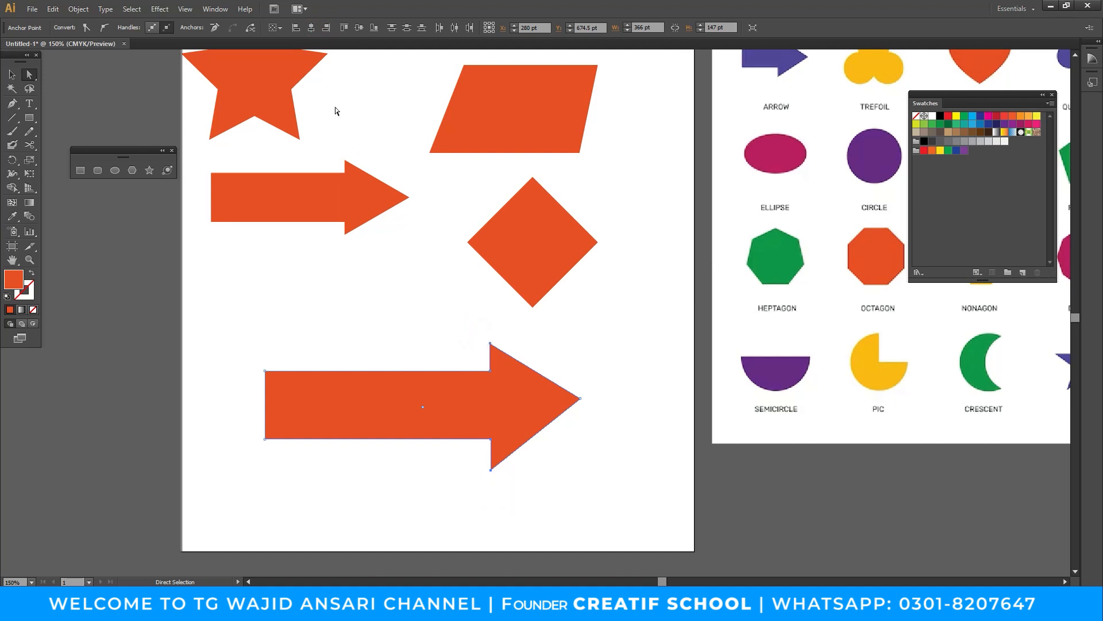
left_click(581, 336)
Scale the large arrow down to about 305 pt wide and place it directly below the first arrow.
left_click_drag(603, 389, 586, 414)
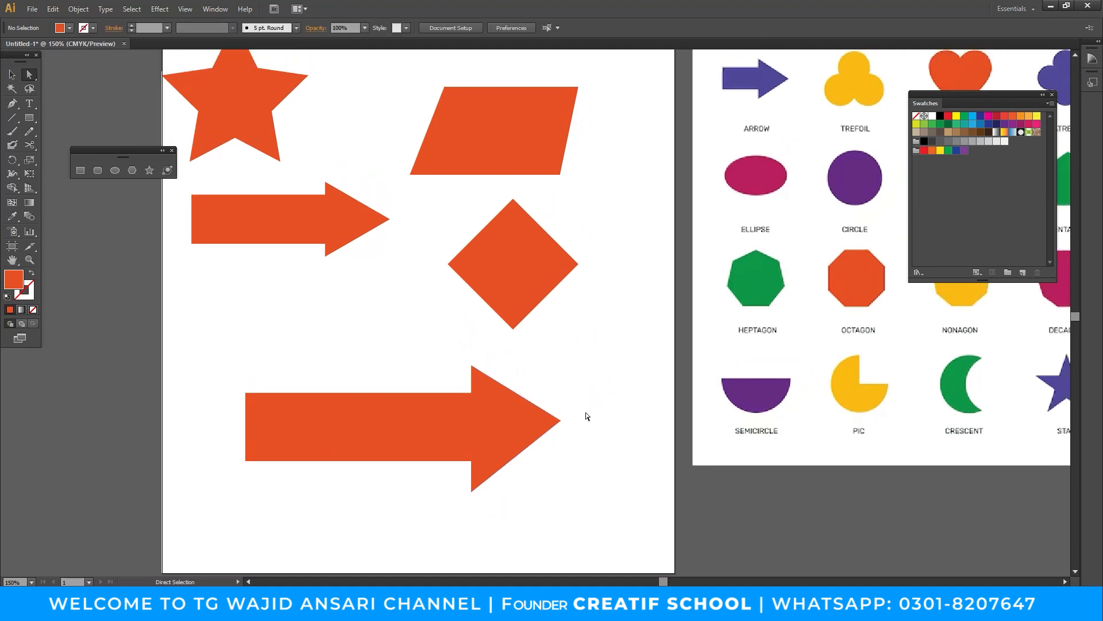
key("z")
left_click(568, 357, "alt")
left_click(568, 357, "alt")
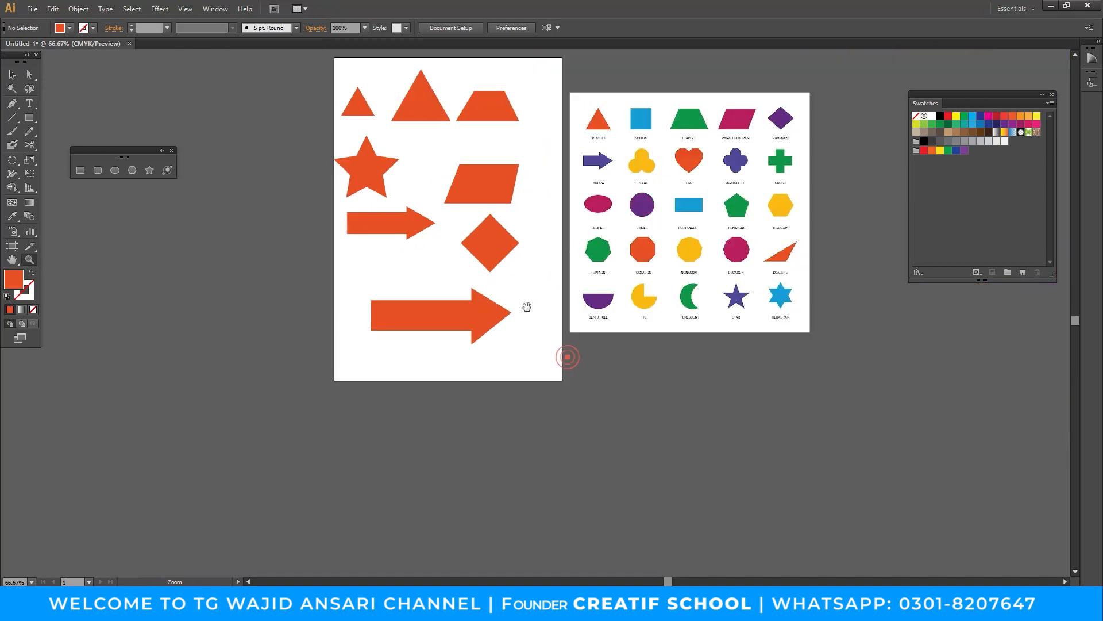
left_click_drag(525, 304, 543, 349)
left_click(543, 346)
left_click_drag(482, 293, 498, 355)
key("v")
left_click_drag(485, 393, 452, 337)
left_click_drag(490, 383, 398, 425)
key("space")
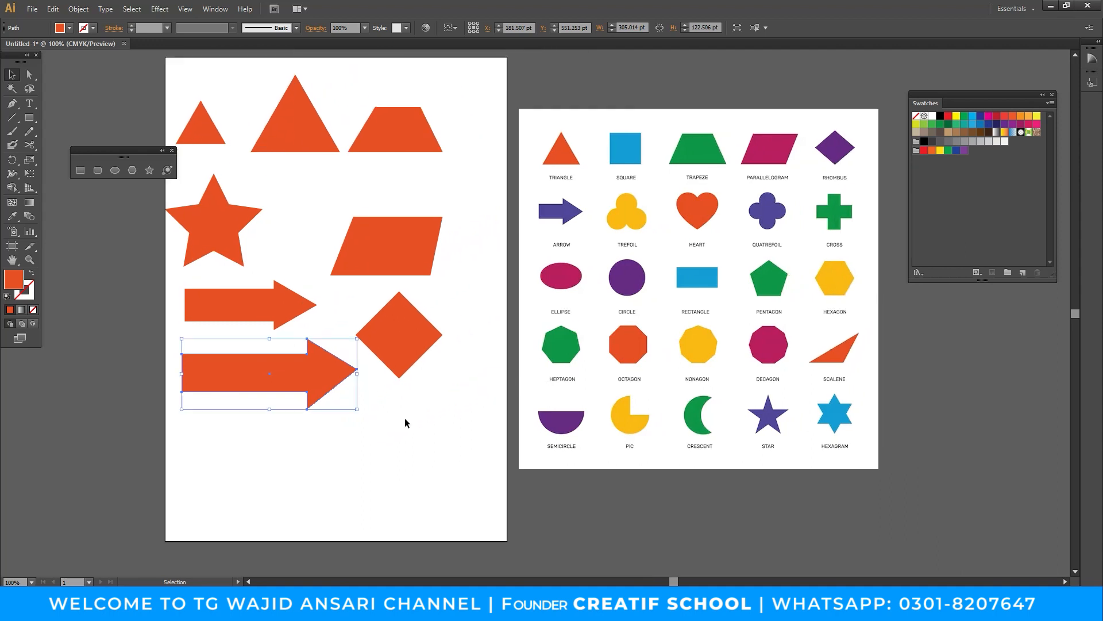
Draw a circle about 109 pt in diameter below the rhombus as the base of the pie shape.
key("z")
left_click(547, 440)
key("v")
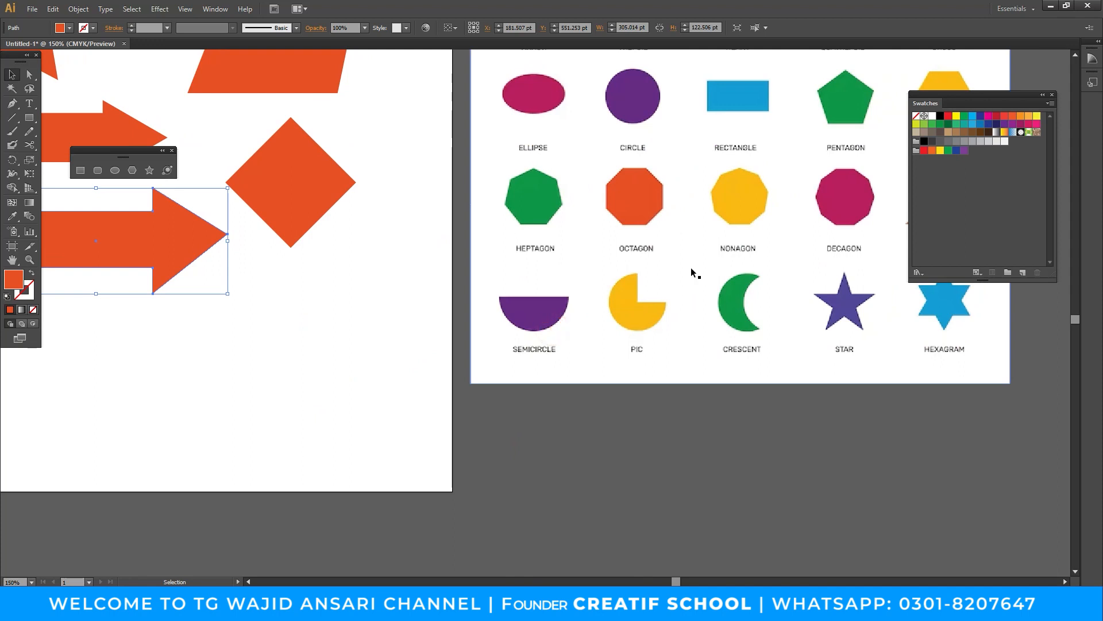
left_click(114, 170)
left_click_drag(232, 380, 280, 427)
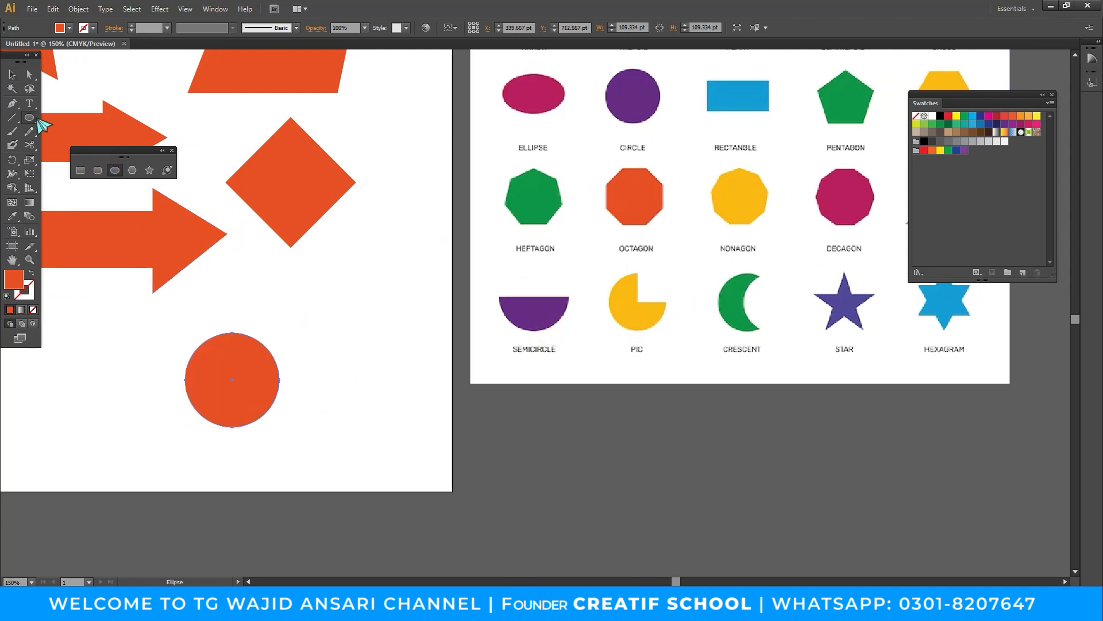
Draw a square of about 83 pt covering the circle's upper-right quarter and fill it with white sampled from the artboard.
left_click_drag(33, 114, 98, 116)
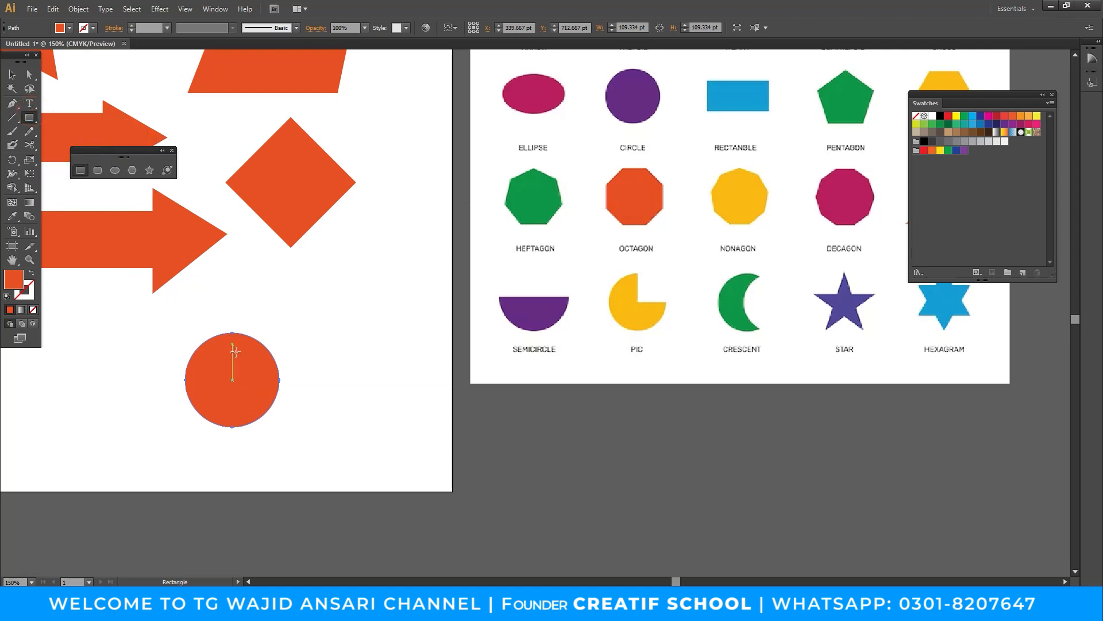
left_click_drag(232, 311, 304, 382)
key("v")
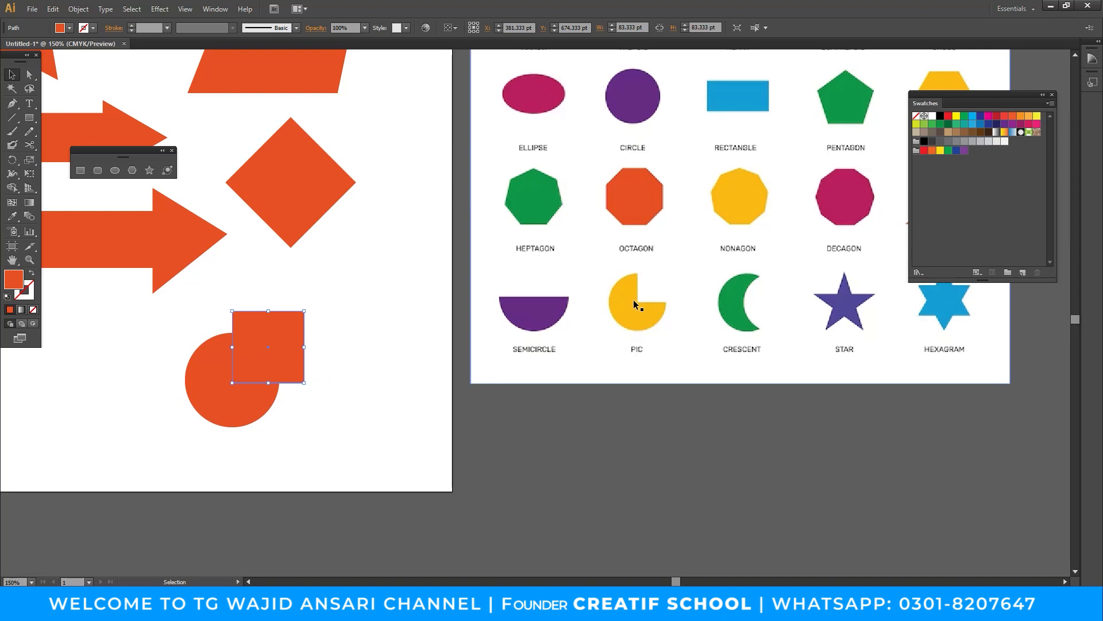
left_click(12, 216)
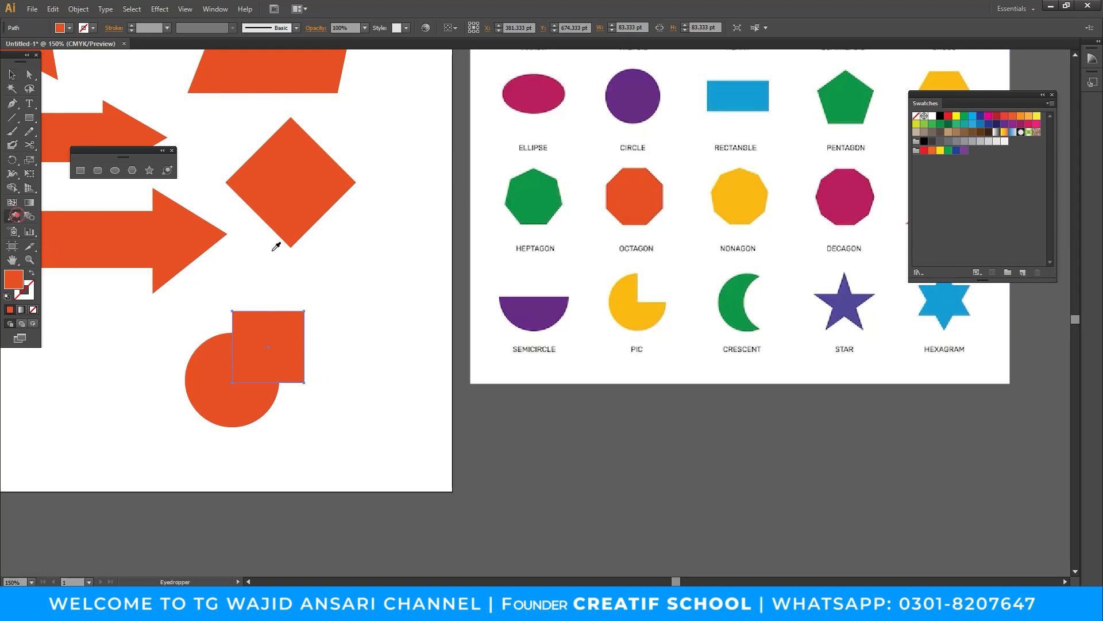
left_click(290, 255)
key("v")
Move the circle and its white cover square together to the right, below the rhombus.
left_click(380, 333)
left_click_drag(379, 387, 446, 409)
left_click_drag(445, 476, 282, 383)
left_click_drag(311, 404, 359, 404)
left_click(187, 403)
left_click_drag(220, 409, 299, 417)
Draw a circle about 115 pt in diameter below the large arrow and fill it with green sampled from the reference crescent.
left_click_drag(29, 117, 69, 139)
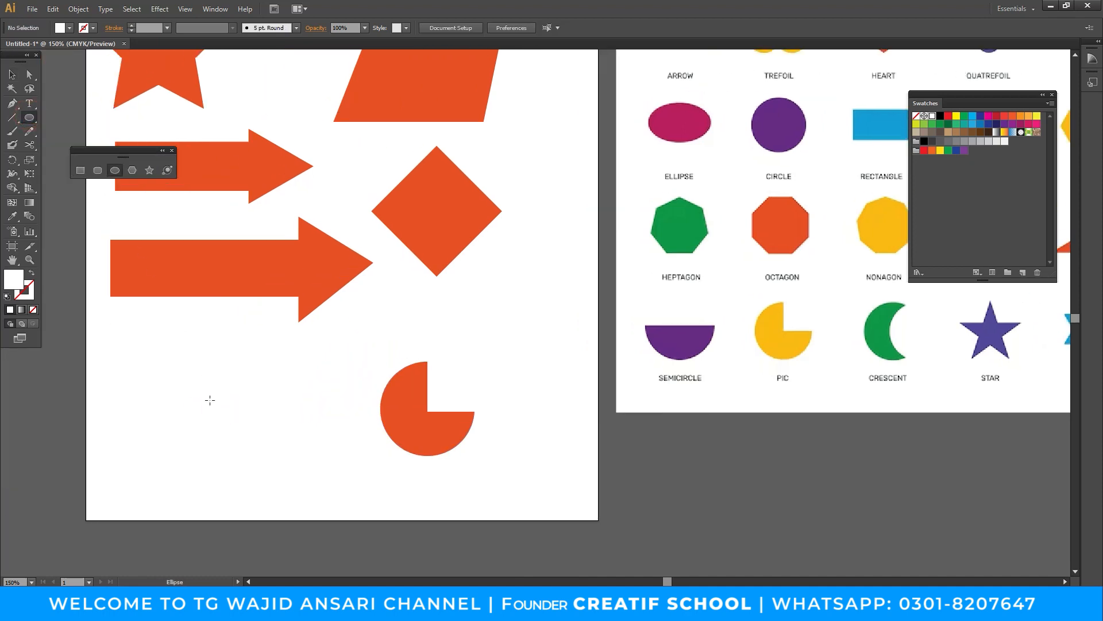
mouse_move(211, 433)
left_mouse_down()
mouse_move(260, 467)
mouse_move(250, 437)
left_mouse_up()
key("i")
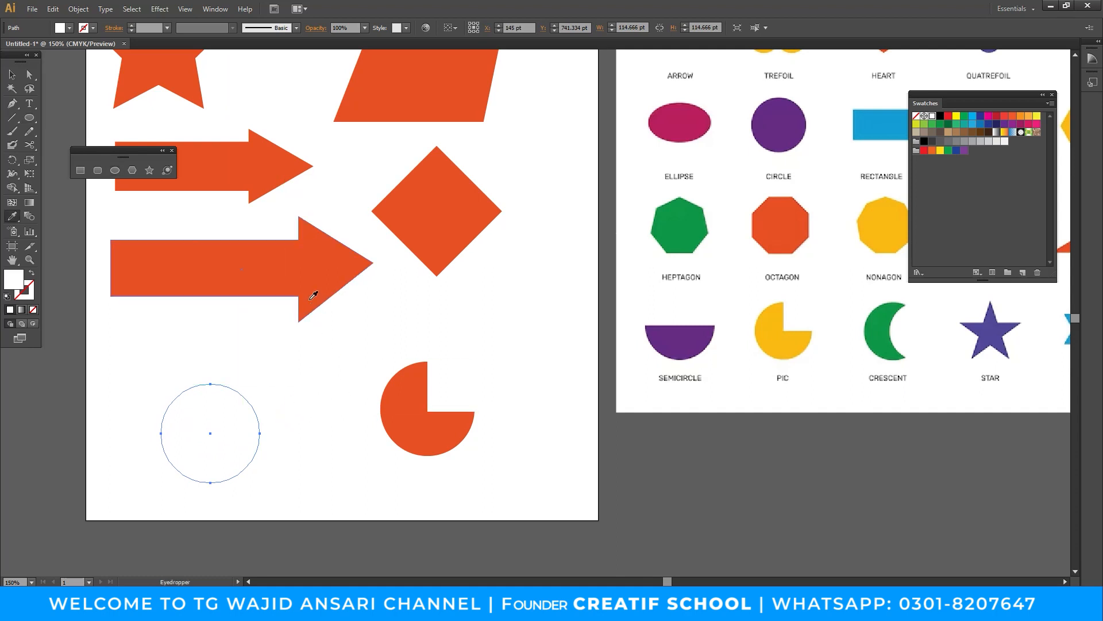
left_click(885, 334)
Draw a second circle about 107 pt in diameter overlapping the green circle's right side and fill it with white sampled from the artboard.
left_click(115, 170)
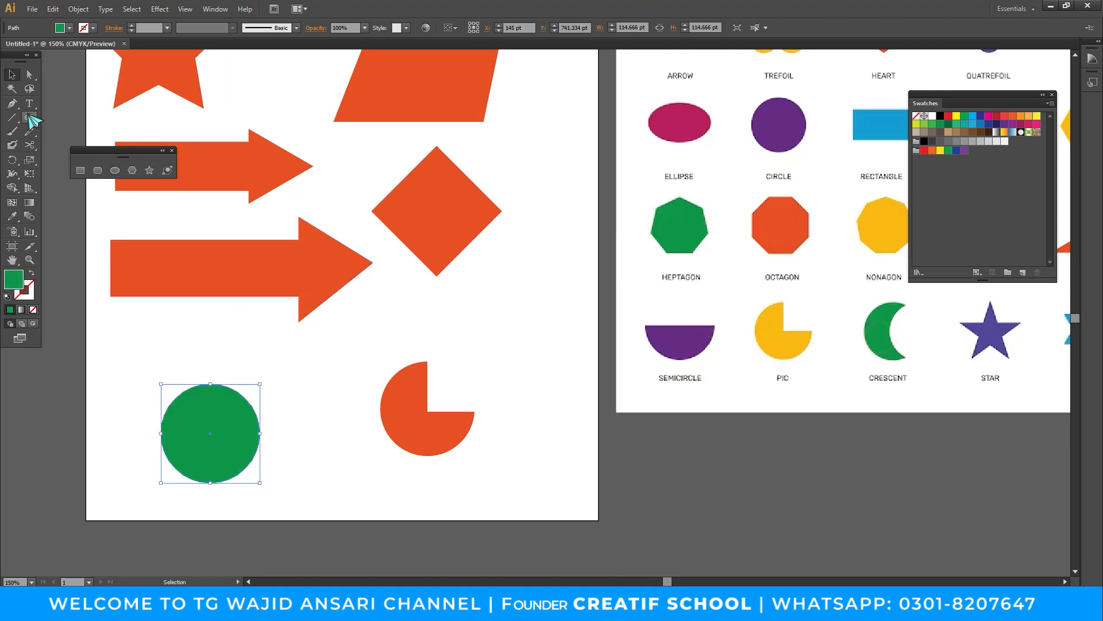
left_click_drag(249, 433, 294, 475)
key("i")
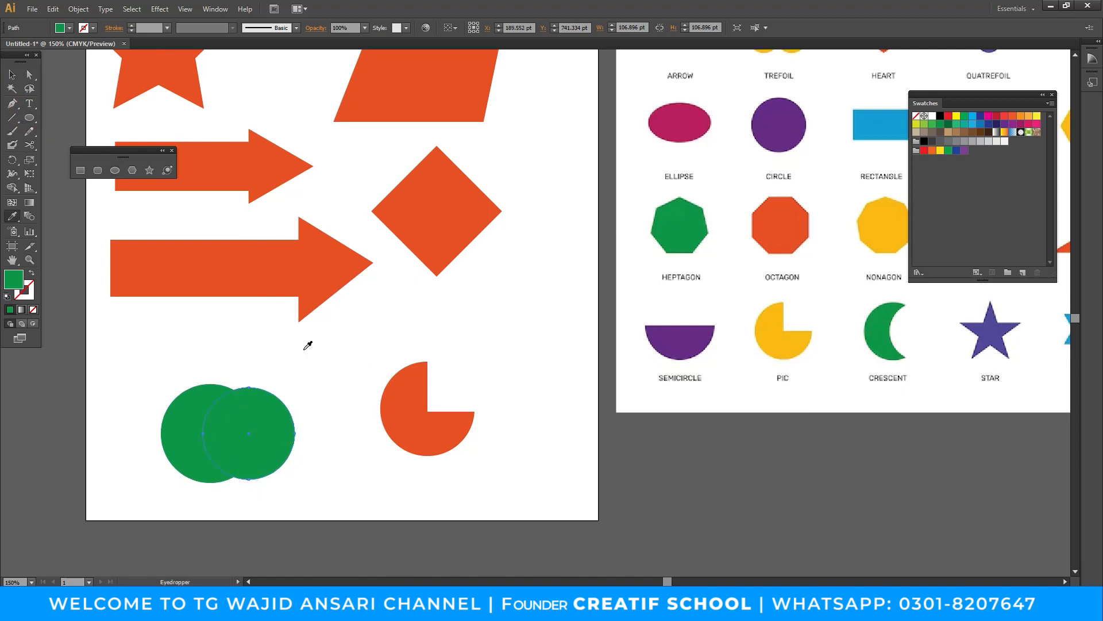
left_click(303, 349)
key("v")
left_click(321, 369)
Open the Pathfinder tools and subtract the white square from the orange circle with Minus Front to form the pie.
left_click_drag(127, 345, 508, 504)
left_click(215, 8)
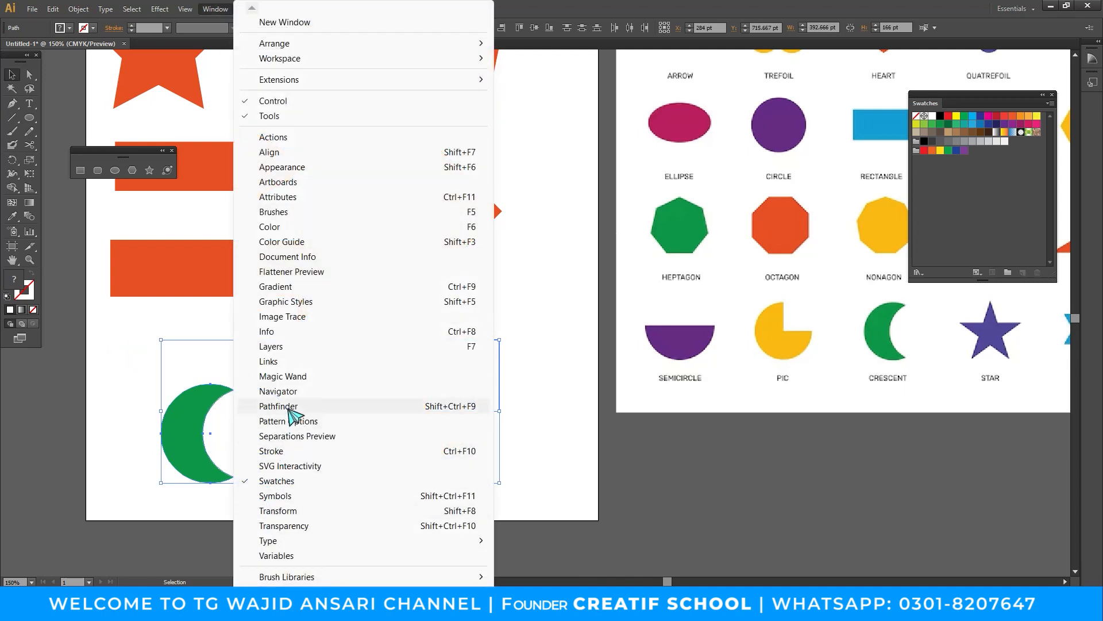
left_click(285, 406)
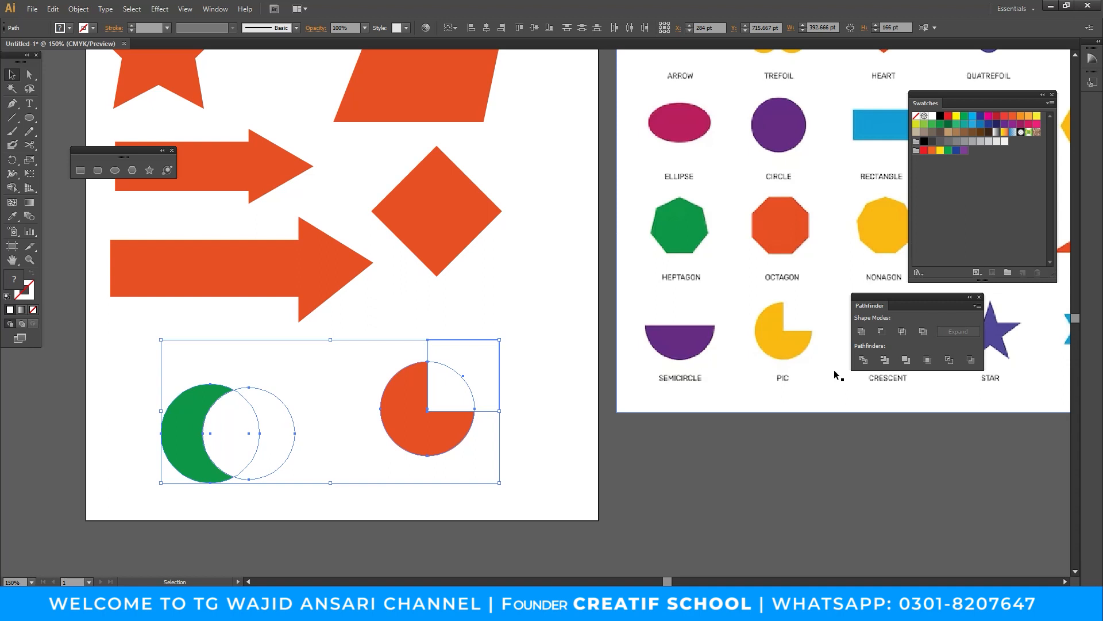
left_click(513, 481)
left_click_drag(407, 338, 513, 475)
left_click(881, 331)
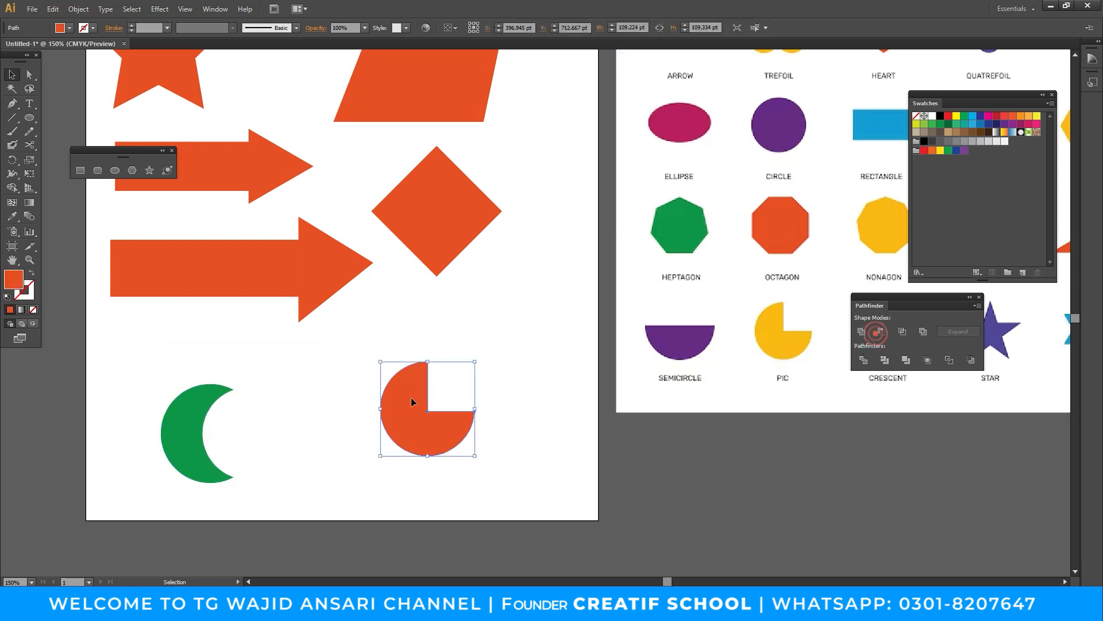
Subtract the white circle from the green circle to form the crescent, and shift the pie and crescent up and to the right.
left_click_drag(262, 507, 167, 402)
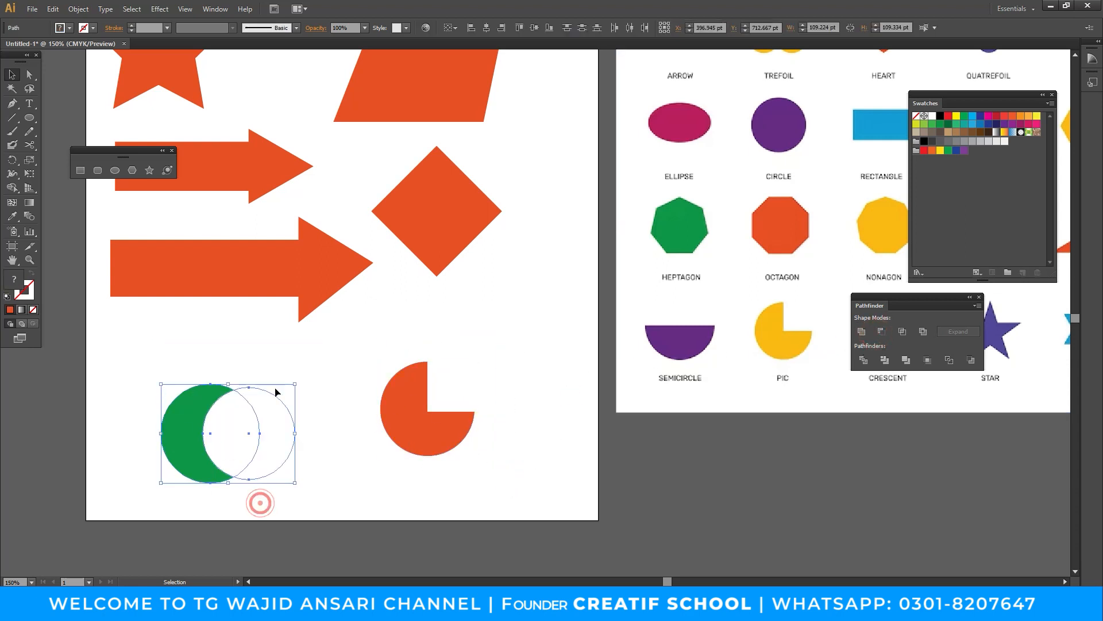
left_click(881, 332)
left_click_drag(428, 457, 449, 430)
left_click_drag(190, 402, 229, 369)
Delete all the drawn shapes from the artboard, leaving the reference chart in place.
key("ctrl+y")
key("ctrl+y")
key("ctrl+space")
left_click_drag(660, 307, 603, 403)
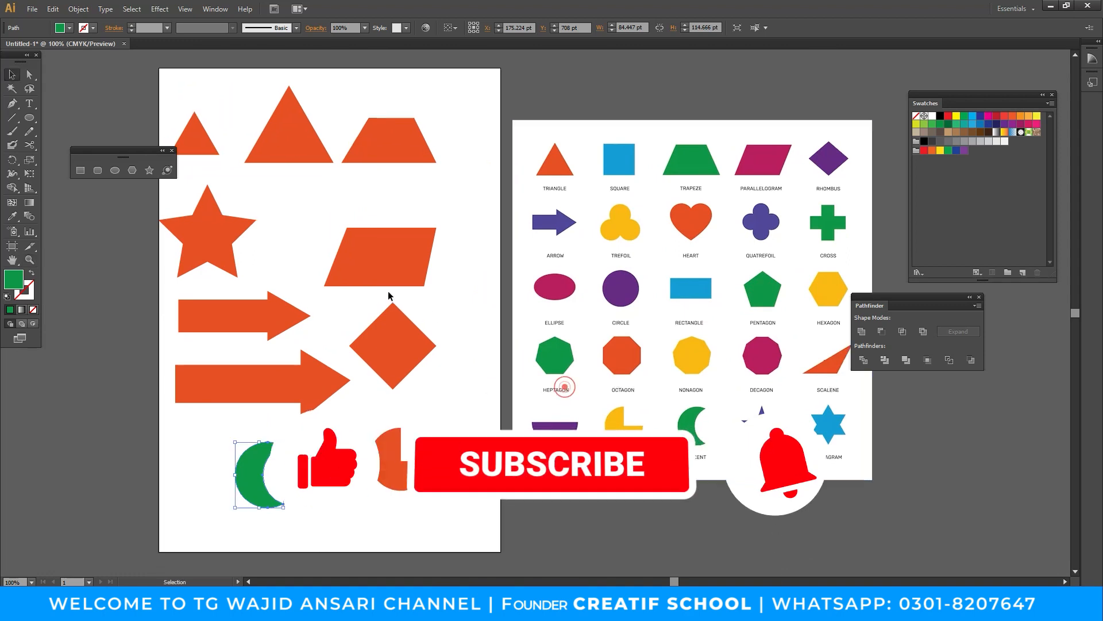
left_click_drag(148, 112, 438, 544)
key("Delete")
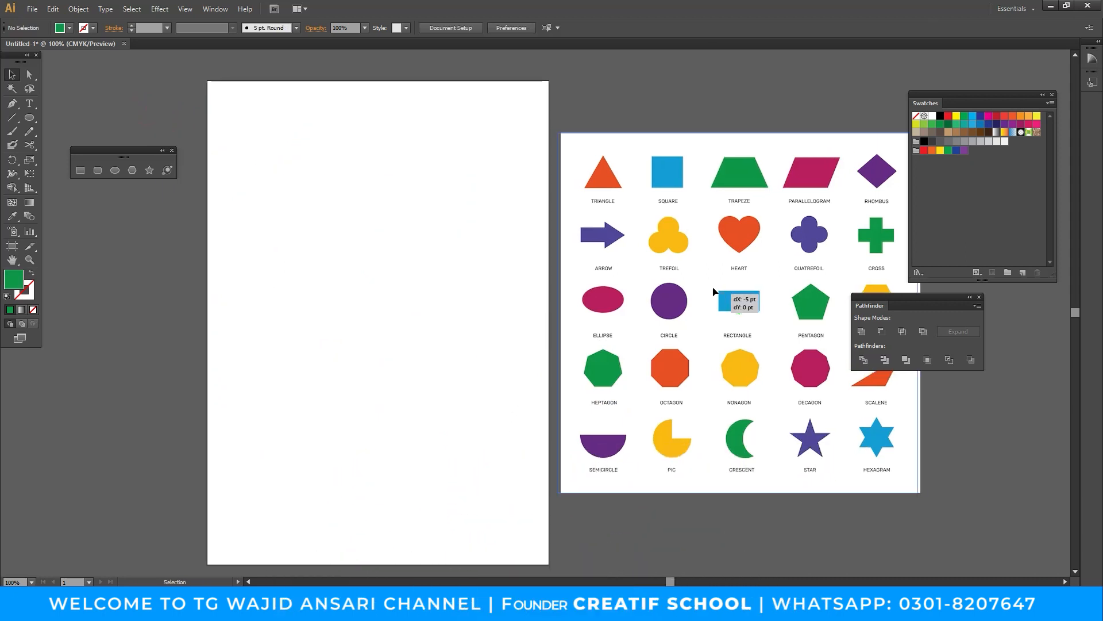
Enlarge the reference chart to about 678 pt square beside the artboard and move the floating shape tools off the artboard.
left_click_drag(715, 294, 552, 279)
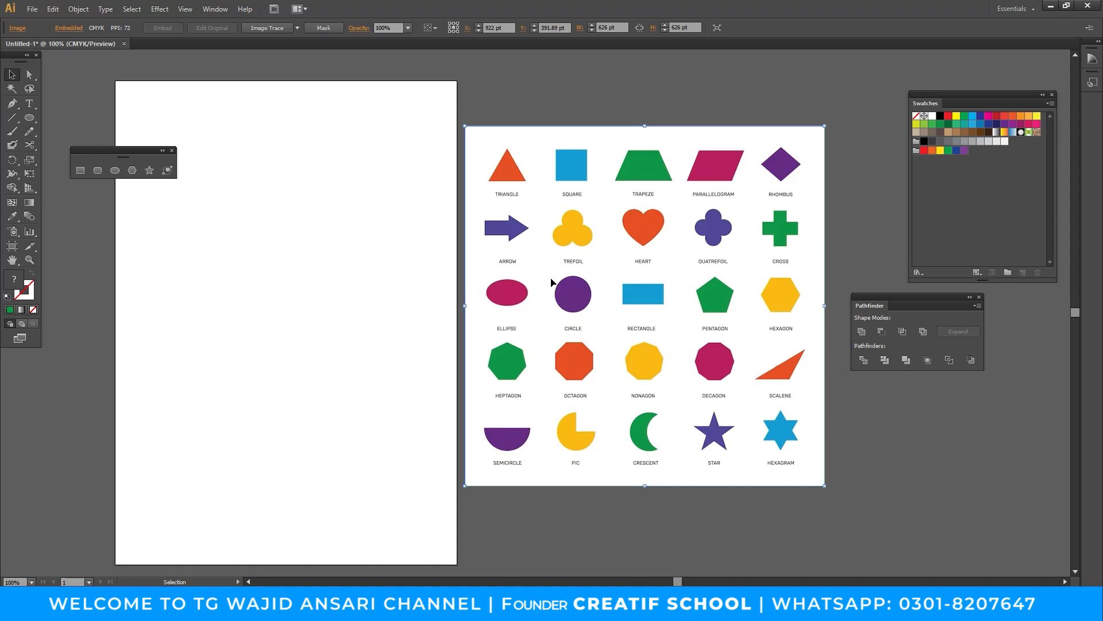
left_click_drag(575, 282, 599, 294)
left_click_drag(841, 489, 869, 505)
left_click_drag(783, 455, 795, 456)
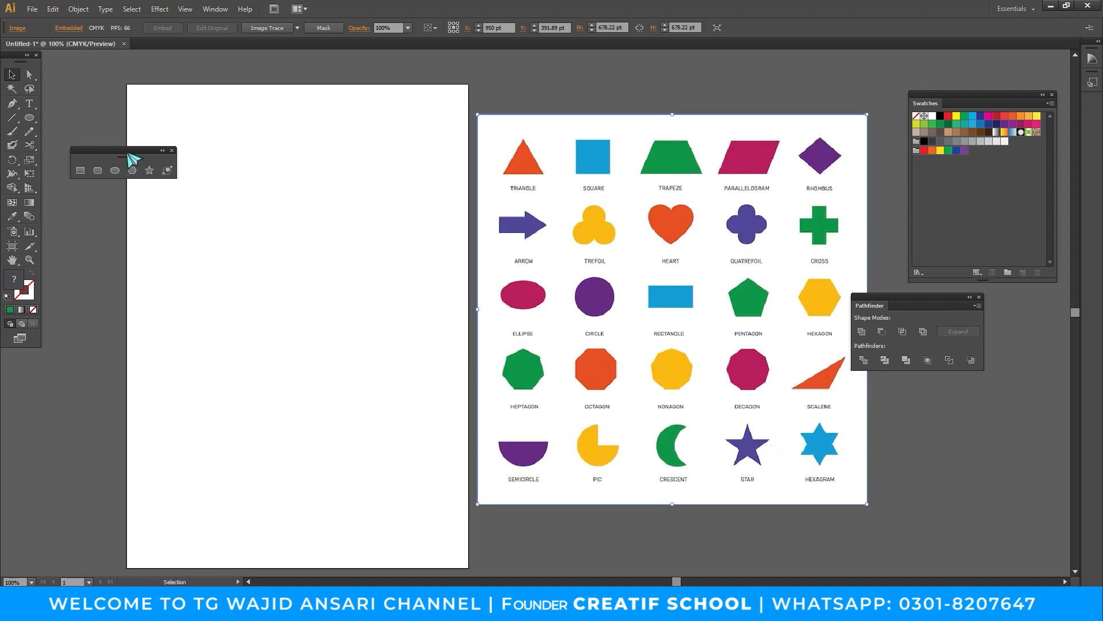
left_click_drag(123, 157, 94, 137)
left_click_drag(246, 179, 285, 180)
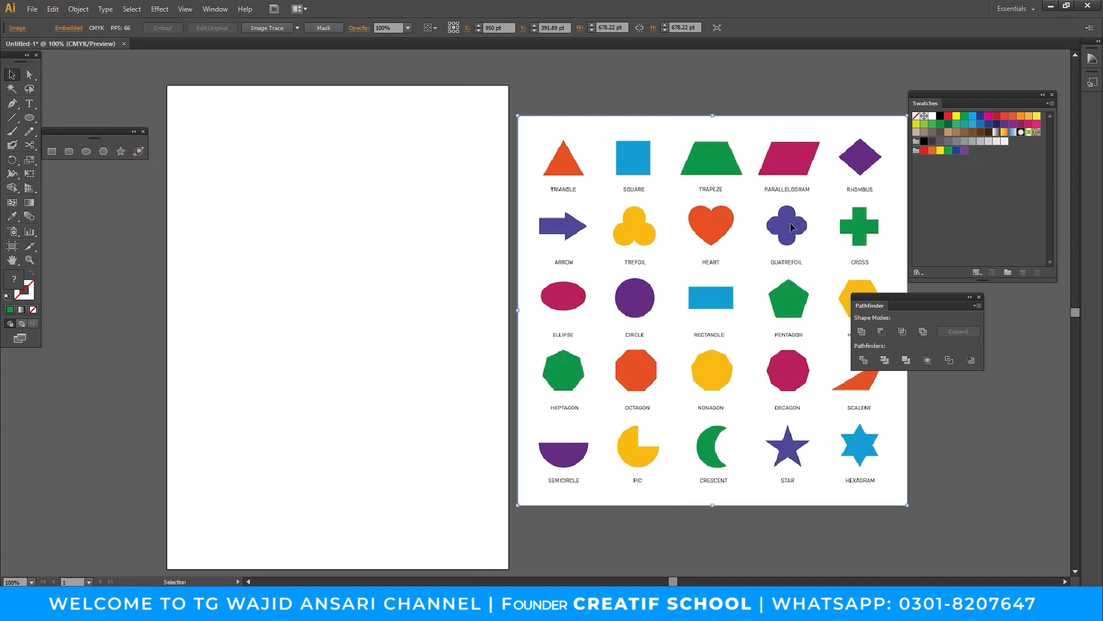
Draw a horizontal green rounded rectangle about 316 pt wide and 63 pt high in the artboard's upper part.
left_click(69, 151)
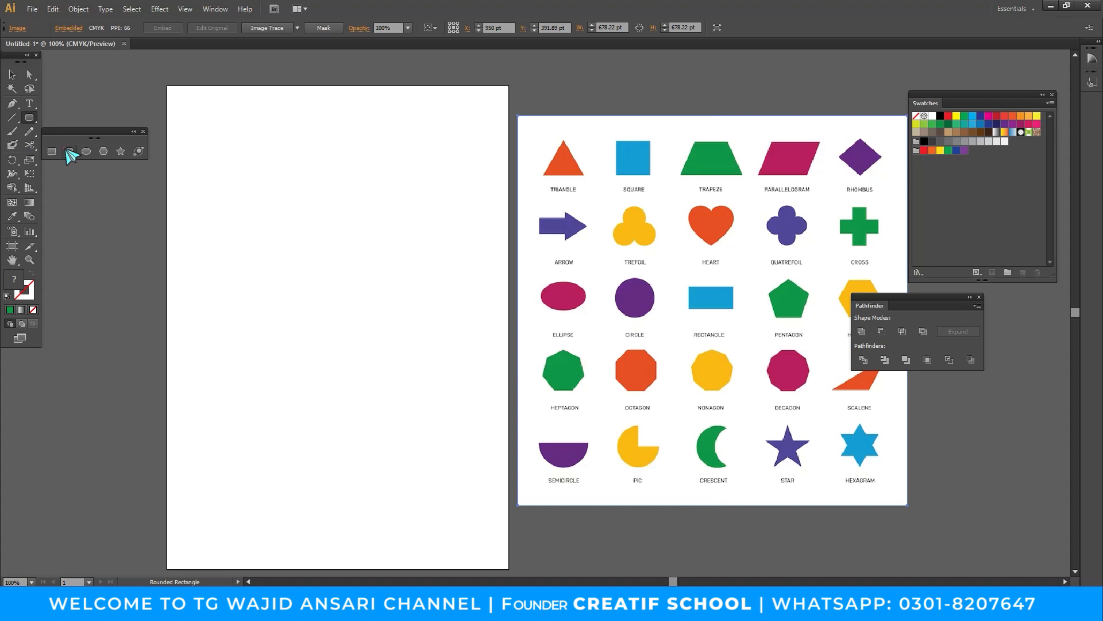
left_click_drag(216, 221, 398, 258)
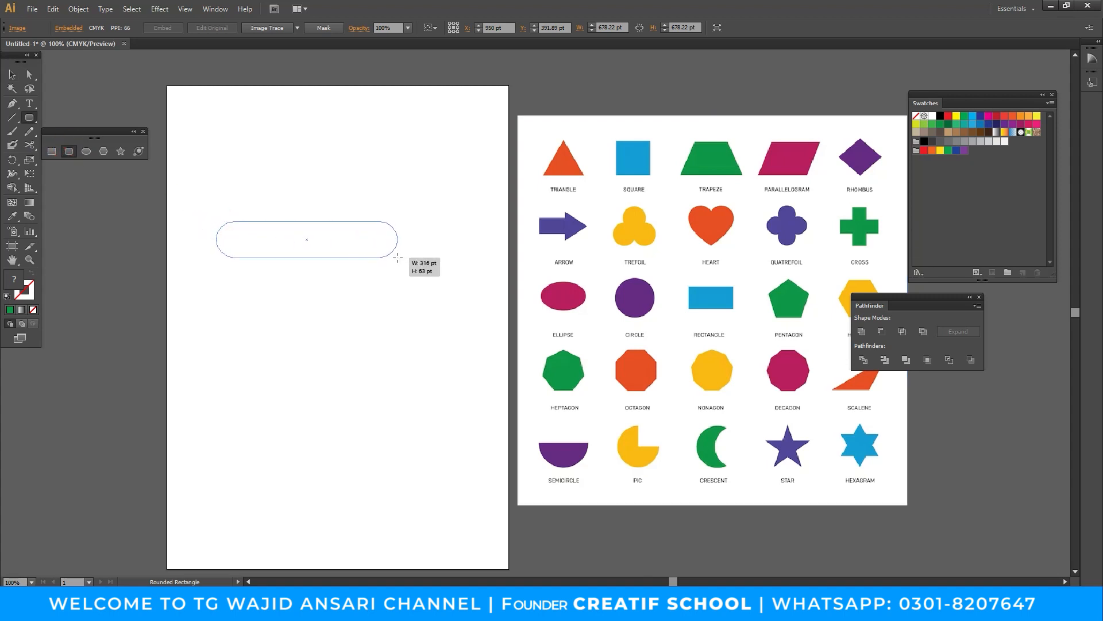
left_click_drag(398, 258, 398, 258)
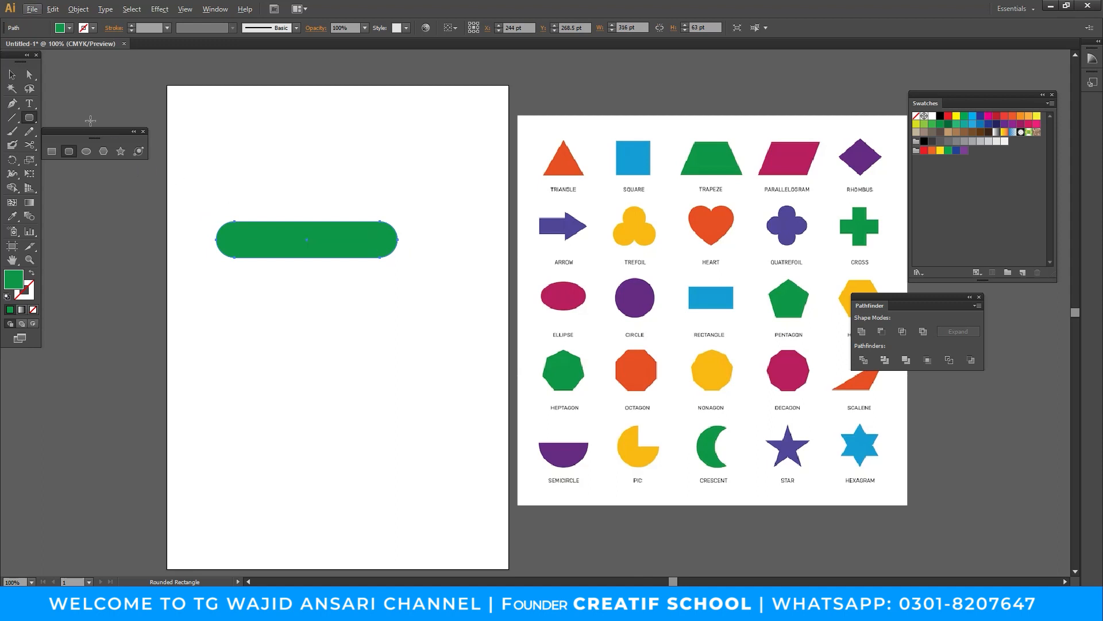
Shorten the rounded bar to about 212 pt by moving its right-end anchor points inward, and shift the bar to the right.
left_click(11, 74)
left_click(328, 158)
left_click(365, 231)
key("a")
left_click_drag(363, 189, 320, 260)
key("v")
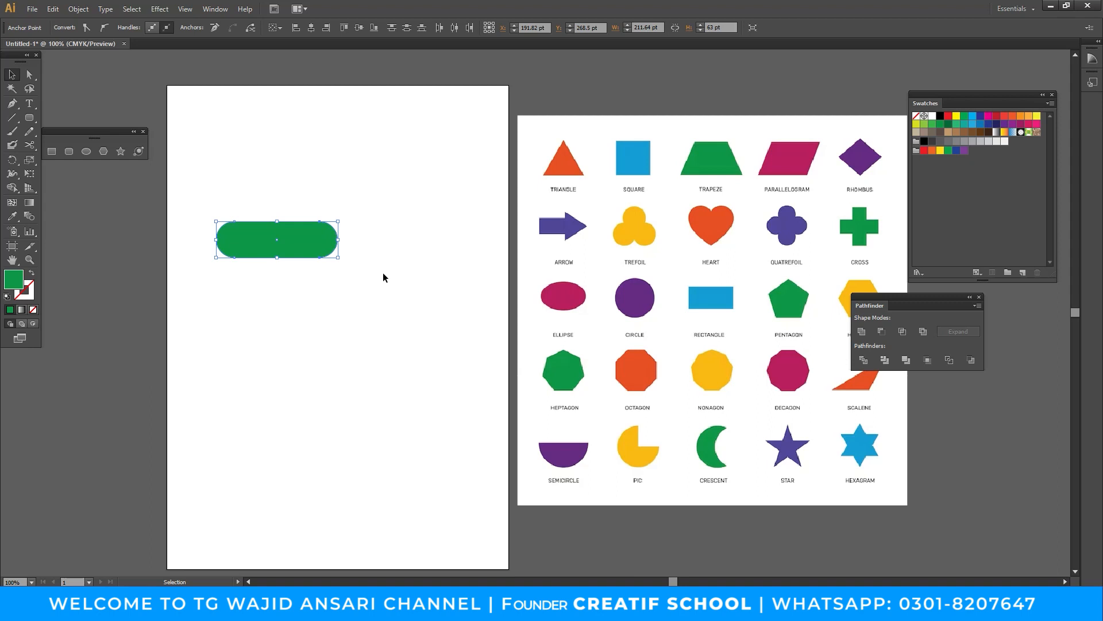
left_click_drag(310, 242, 379, 239)
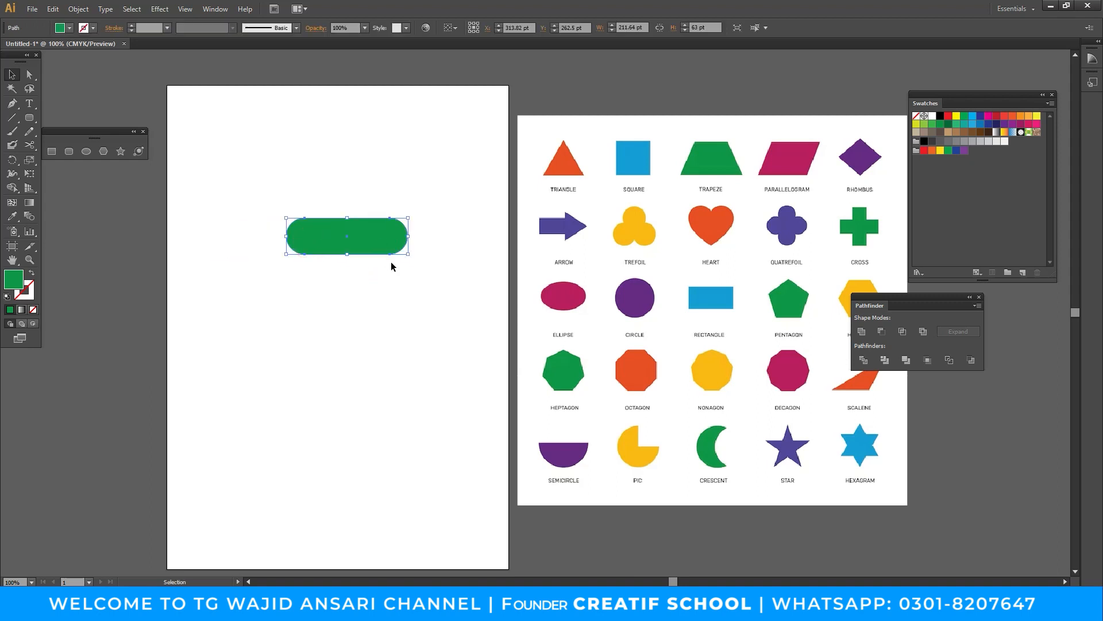
left_click(390, 262)
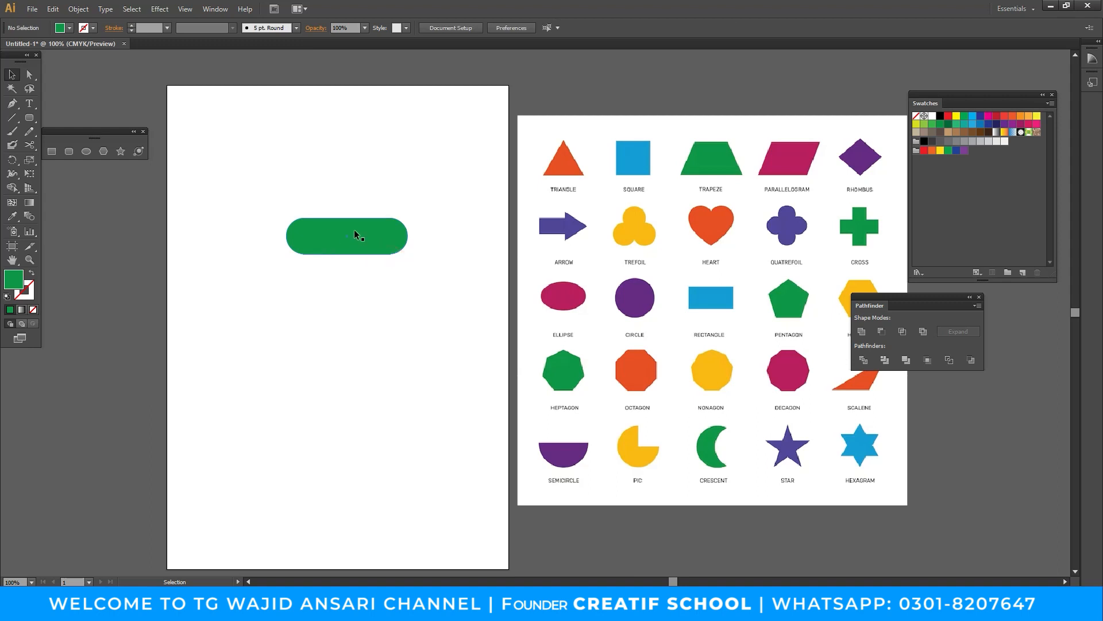
Duplicate the rounded bar, rotate the copy to vertical and centre it on the horizontal bar to form a four-lobed cross.
left_click_drag(368, 225, 350, 336)
left_click(386, 362)
left_click_drag(346, 296, 346, 256)
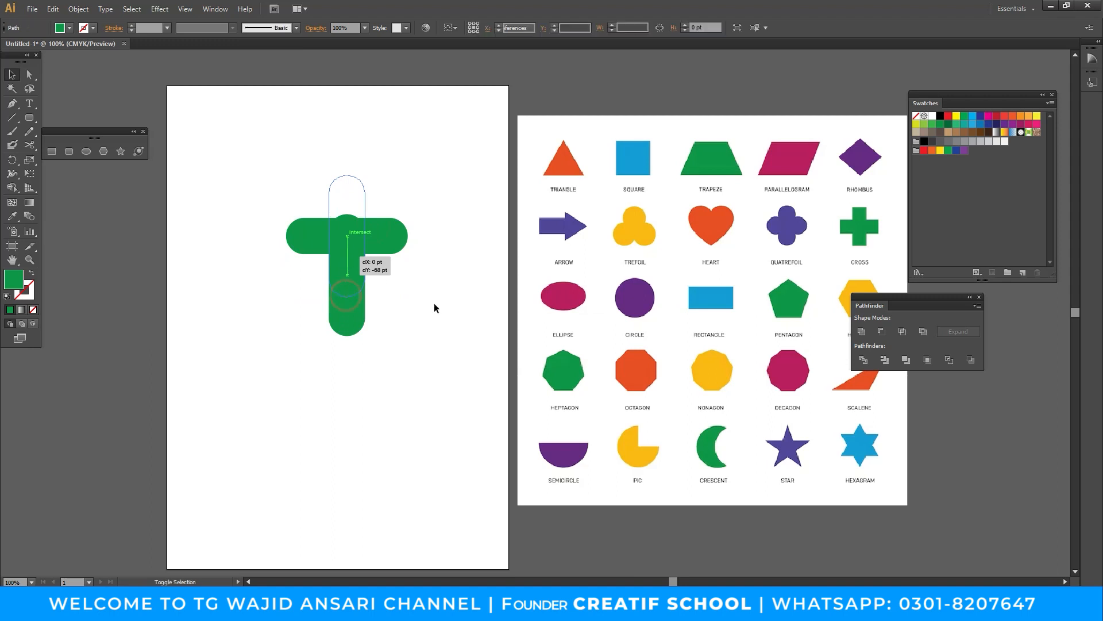
left_click(435, 308)
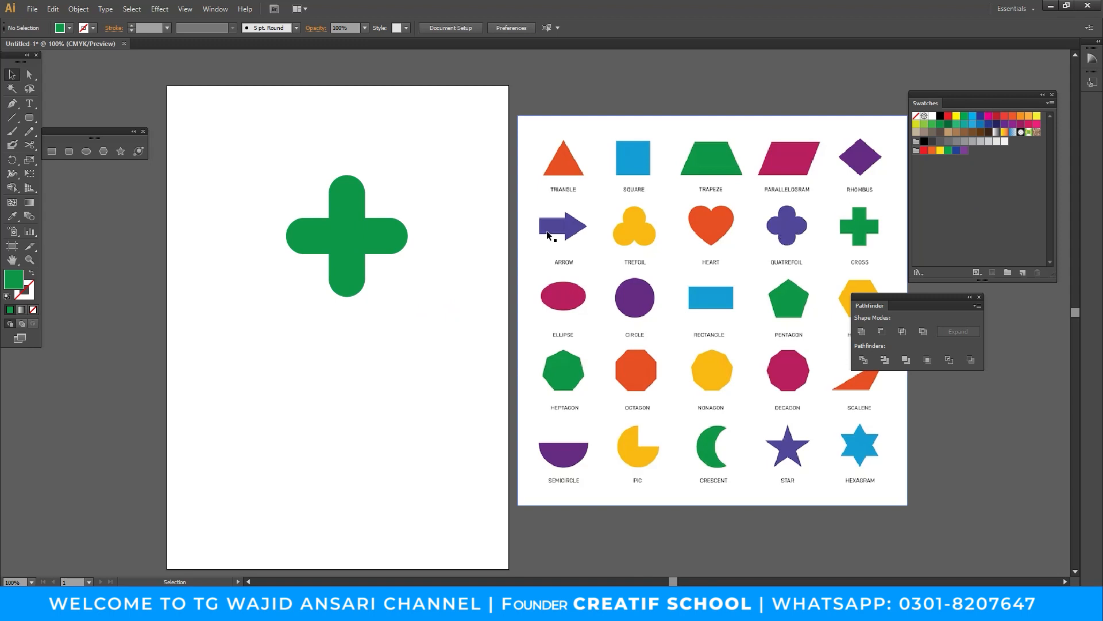
Delete the four-lobed cross and draw a green circle about 86 pt in diameter in the artboard's upper part.
left_click_drag(257, 164, 456, 335)
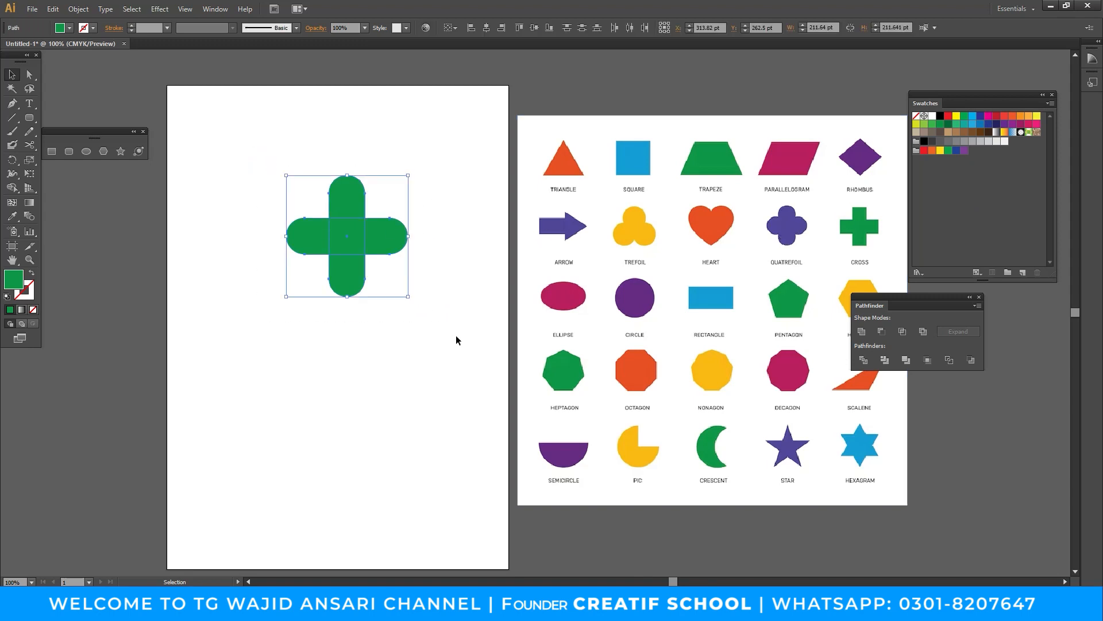
key("Delete")
left_click(86, 151)
mouse_move(309, 215)
left_mouse_down()
mouse_move(344, 249)
mouse_move(332, 284)
mouse_move(364, 275)
mouse_move(304, 254)
left_mouse_up()
Duplicate the circle twice and arrange the three overlapping circles as a trefoil, one above two.
key("v")
left_click(395, 289)
left_click(400, 301)
left_click_drag(325, 218, 334, 217)
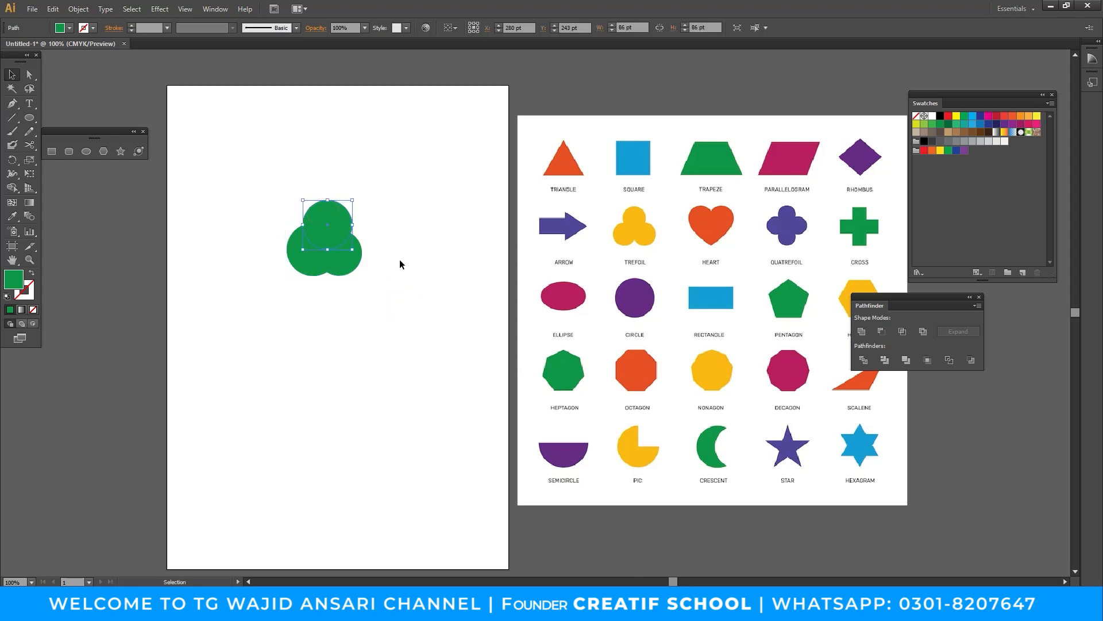
left_click_drag(359, 264, 363, 261)
Delete the three circles of the trefoil from the artboard.
left_click_drag(402, 321, 268, 224)
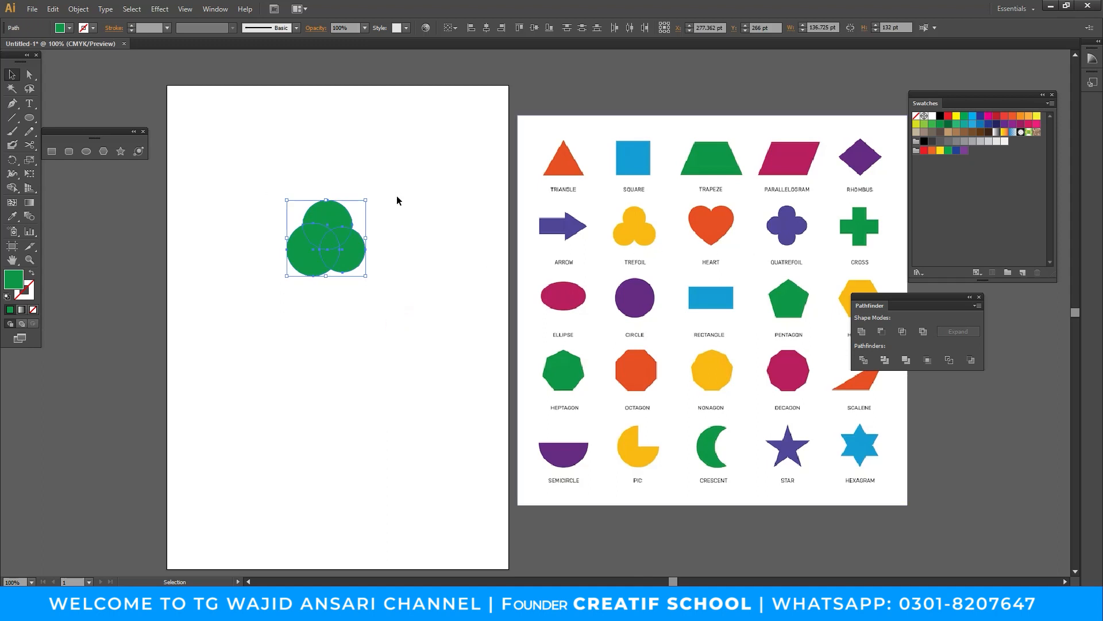
key("Delete")
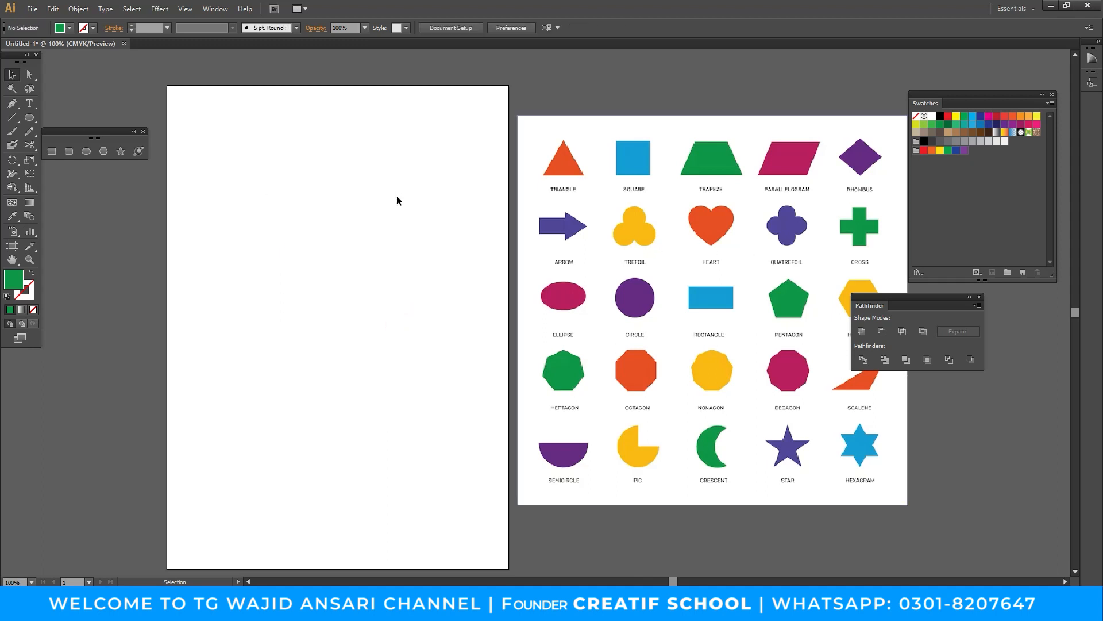
left_click_drag(650, 246, 557, 266)
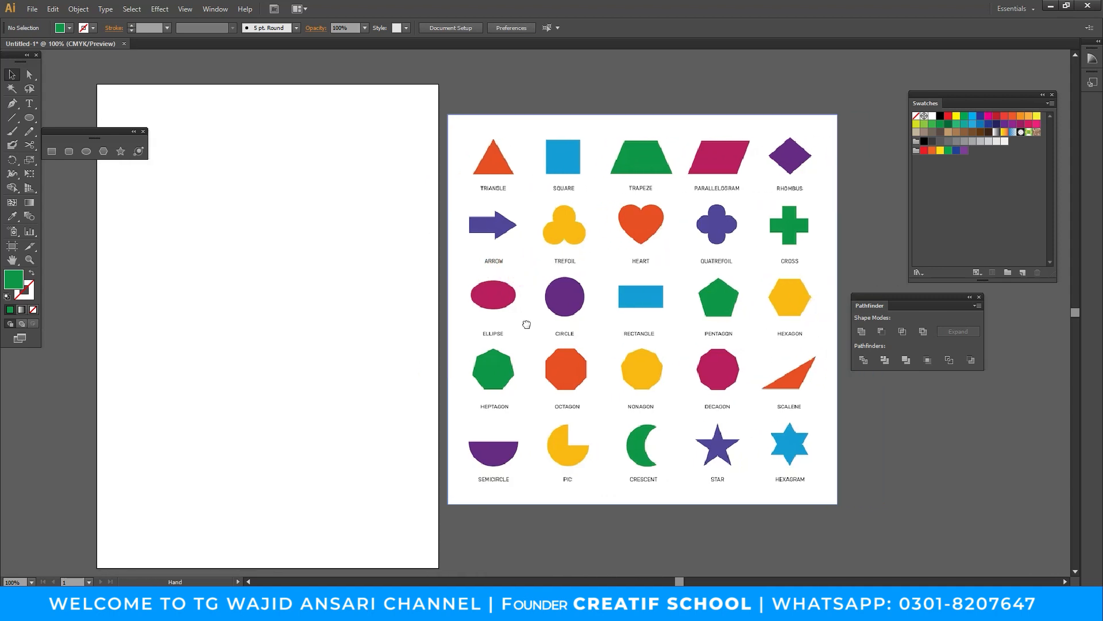
left_click_drag(527, 324, 544, 317)
Switch to Chrome and preview the Dreamstime cute shapes illustration in the Google image results for shapes.
key("alt+Tab")
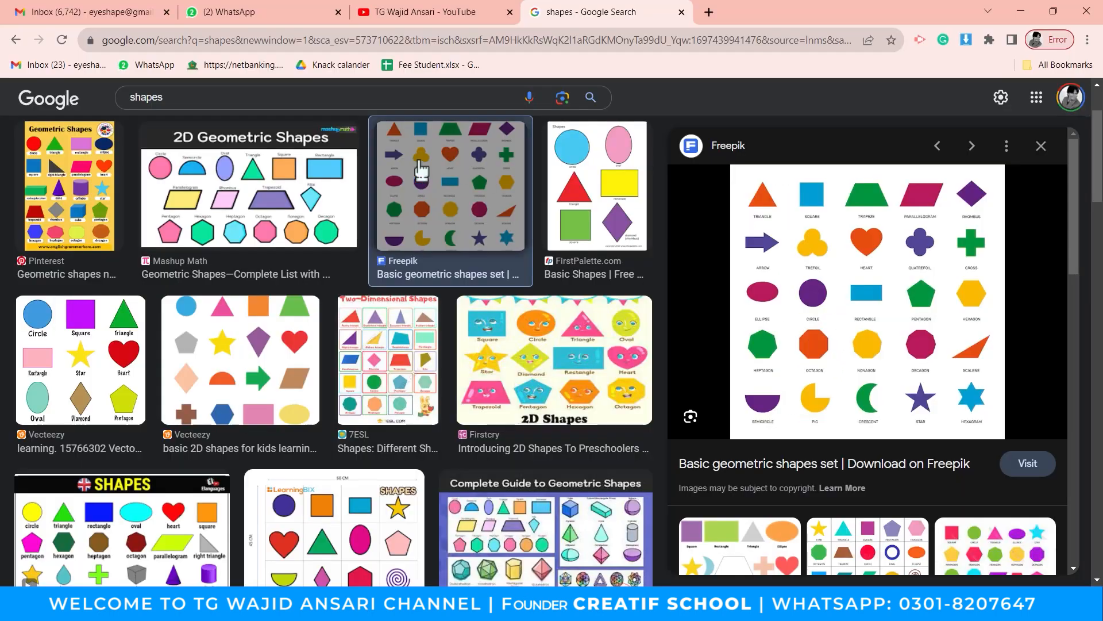
scroll(559, 316, "down", 2)
scroll(396, 333, "down", 3)
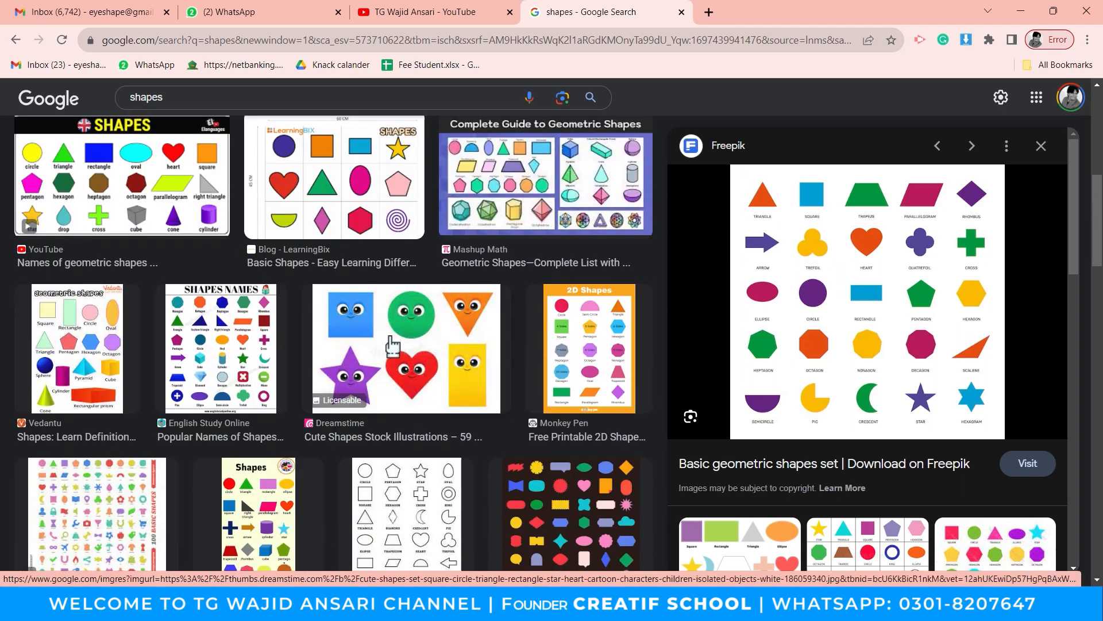
left_click(389, 334)
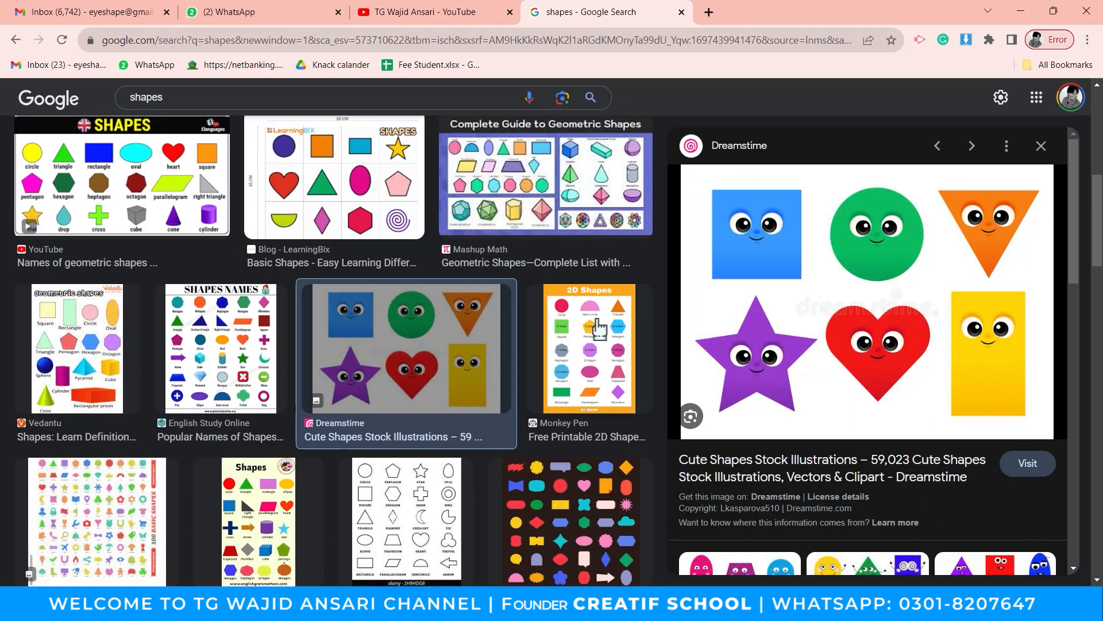
Browse further image results for shapes and preview the Pngtree shapes clipart and the BYJU'S shape names chart.
scroll(393, 299, "down", 5)
scroll(393, 299, "down", 10)
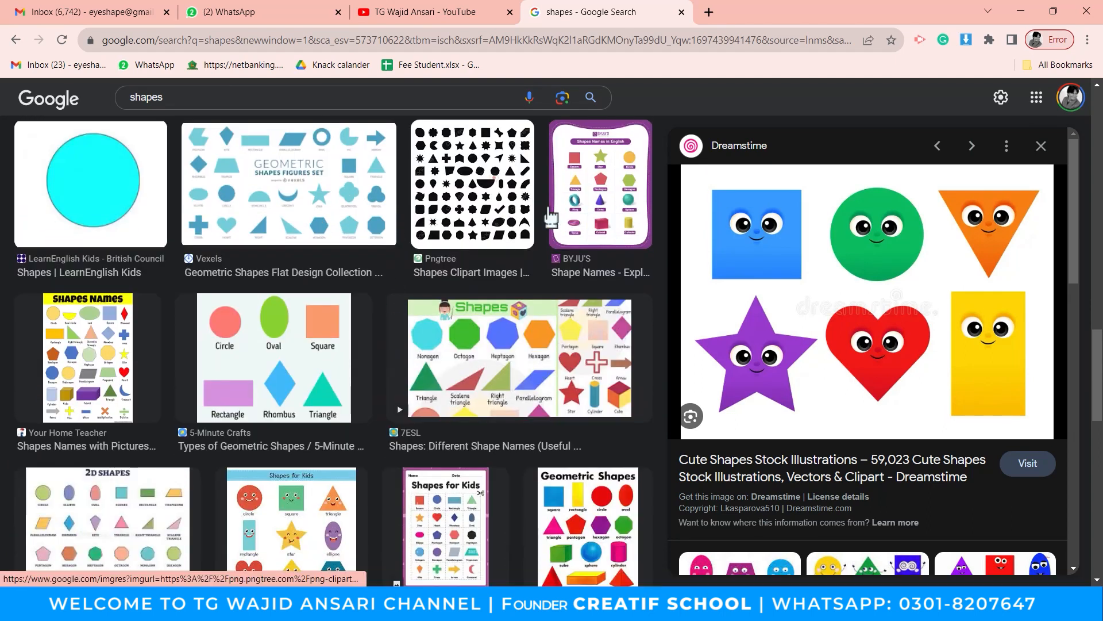
left_click(550, 214)
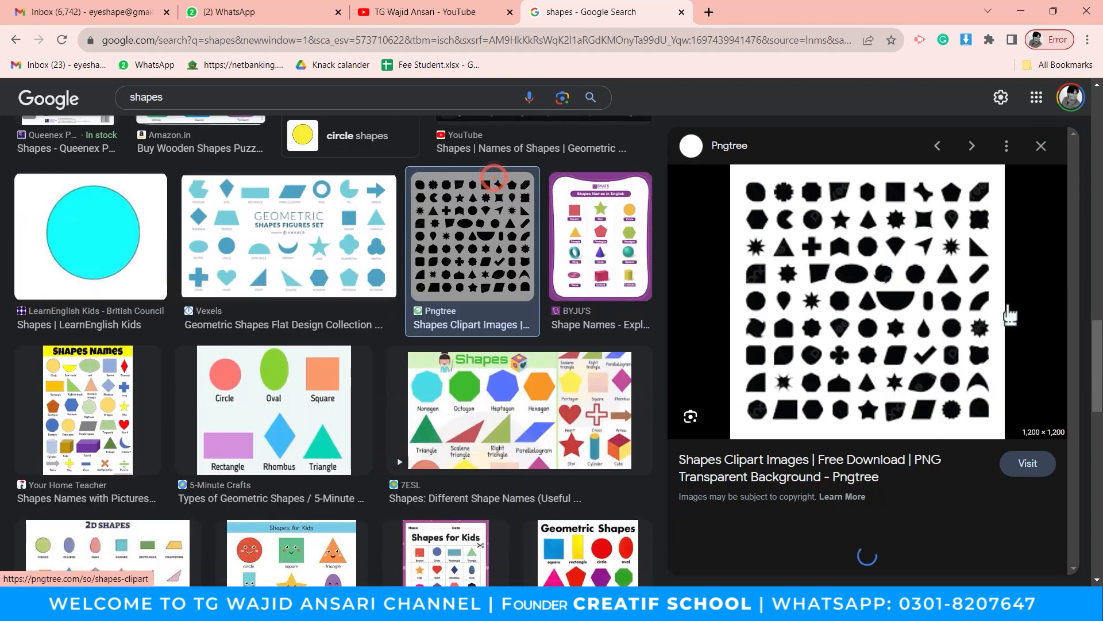
scroll(449, 372, "down", 1)
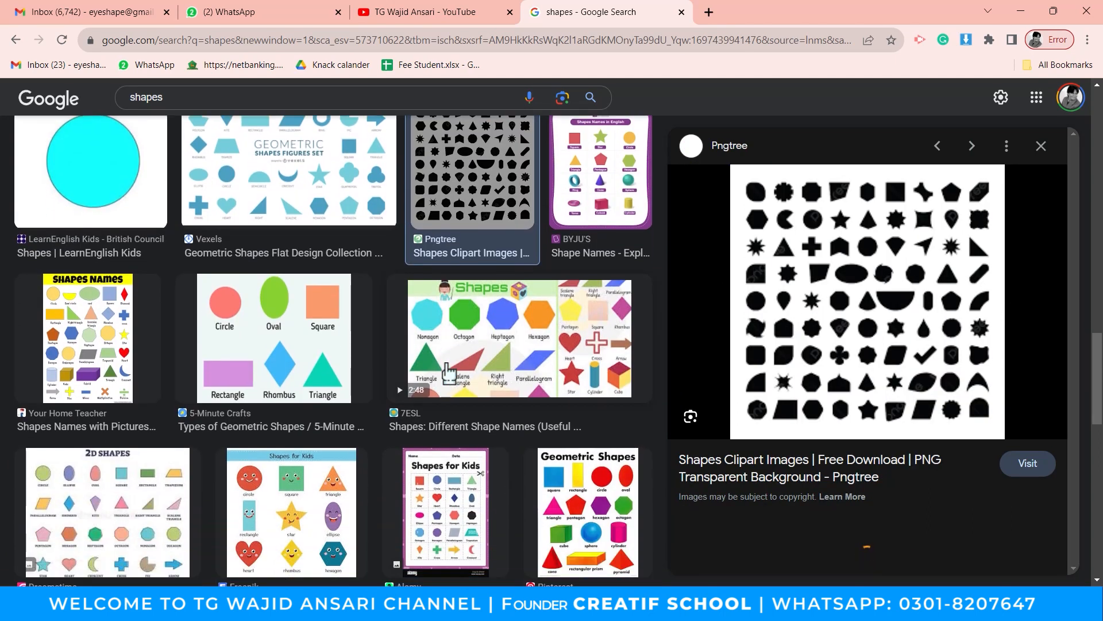
scroll(449, 373, "down", 5)
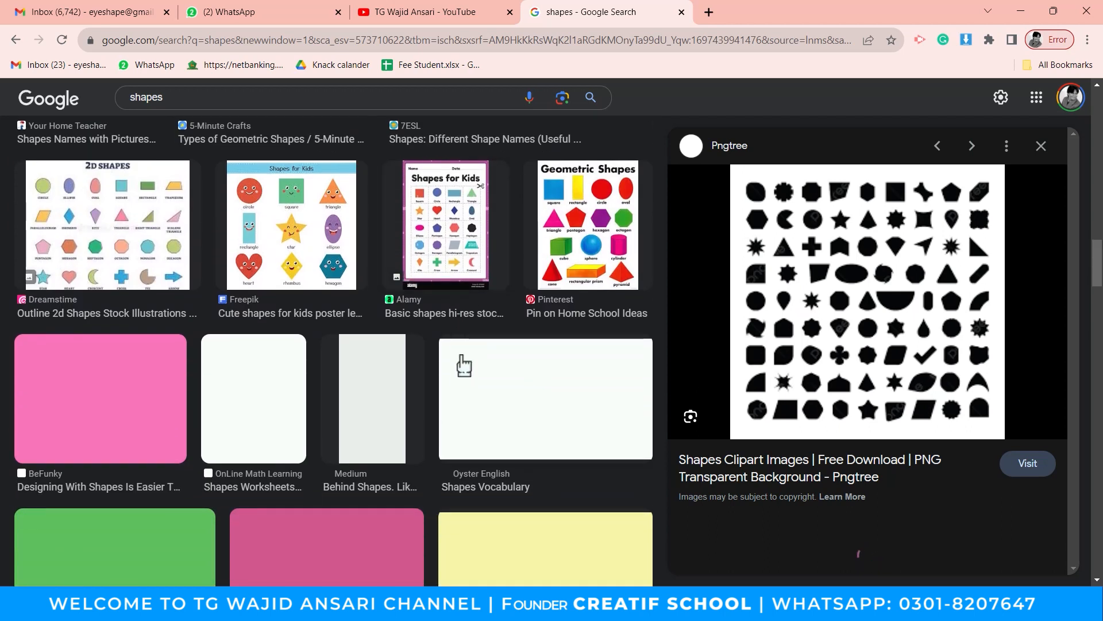
scroll(465, 366, "down", 3)
scroll(464, 365, "up", 6)
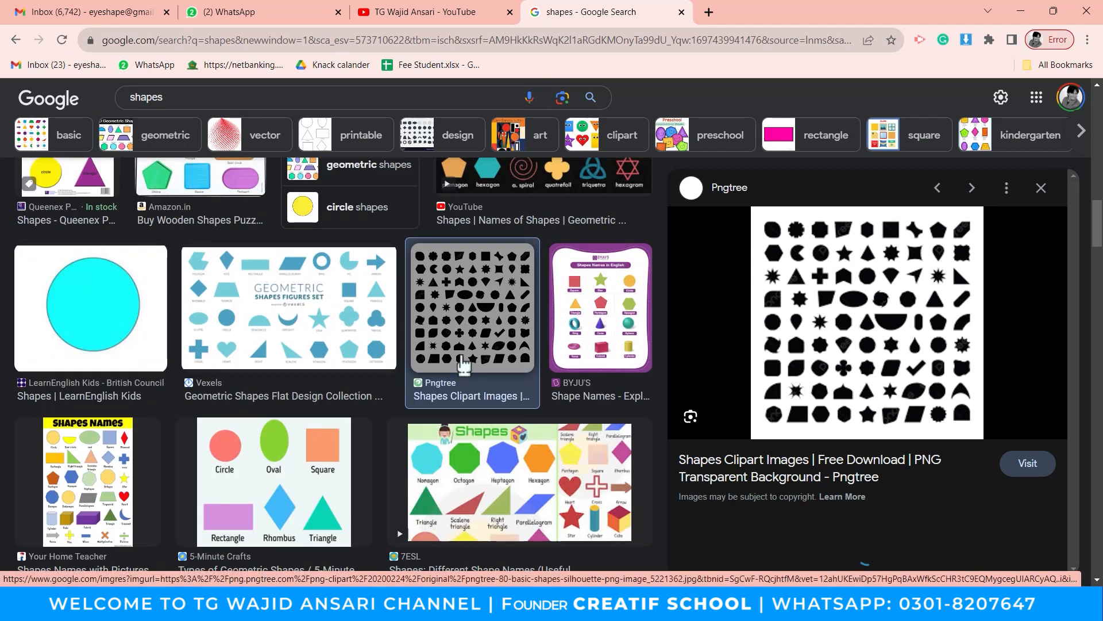
left_click(566, 331)
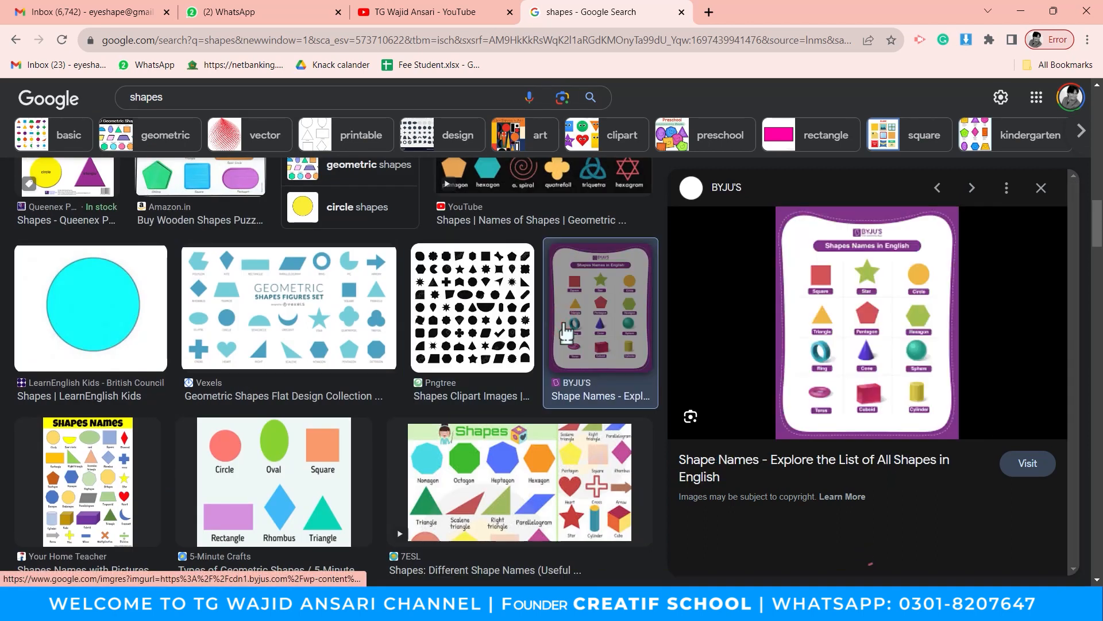
Return to the start of the shapes image results and close the preview of the BYJU'S shape names chart.
scroll(566, 331, "up", 1)
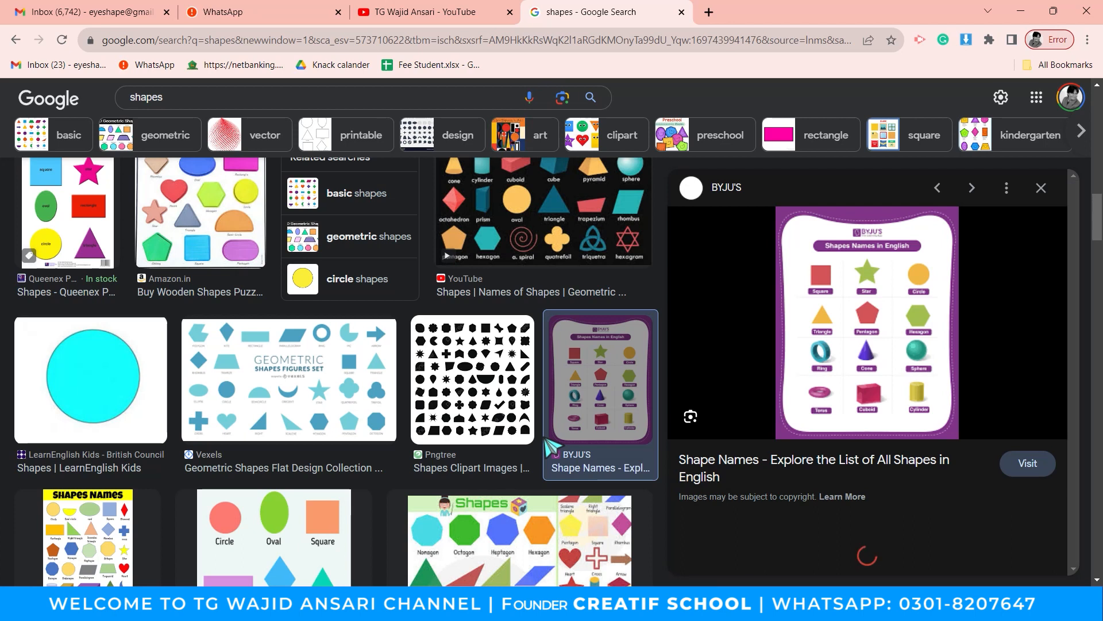
scroll(552, 445, "up", 3)
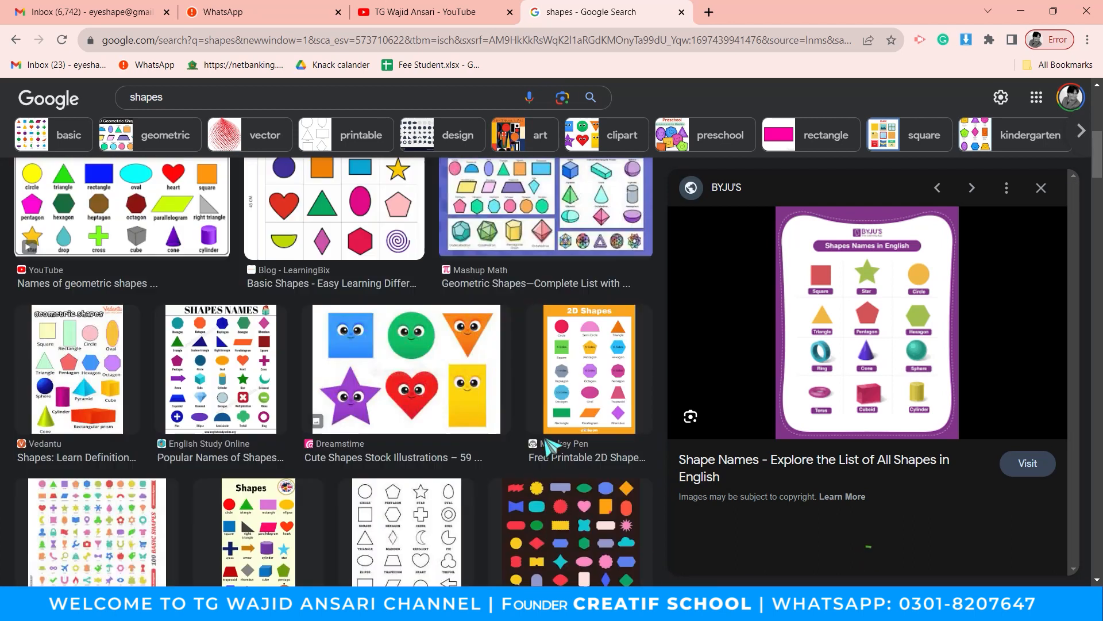
scroll(548, 445, "up", 5)
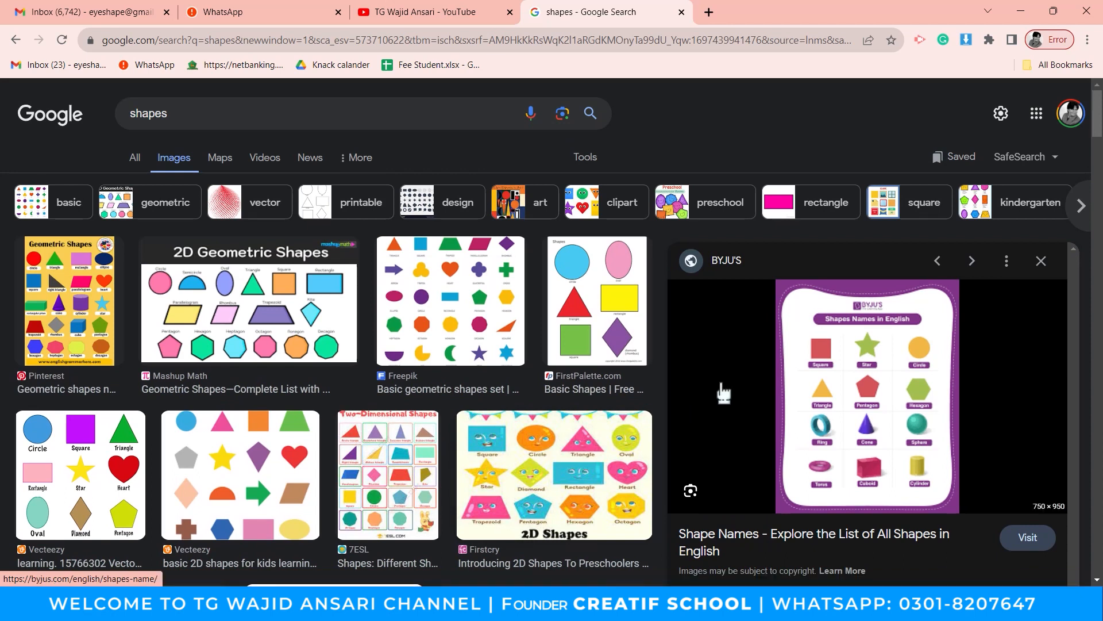
left_click(1040, 261)
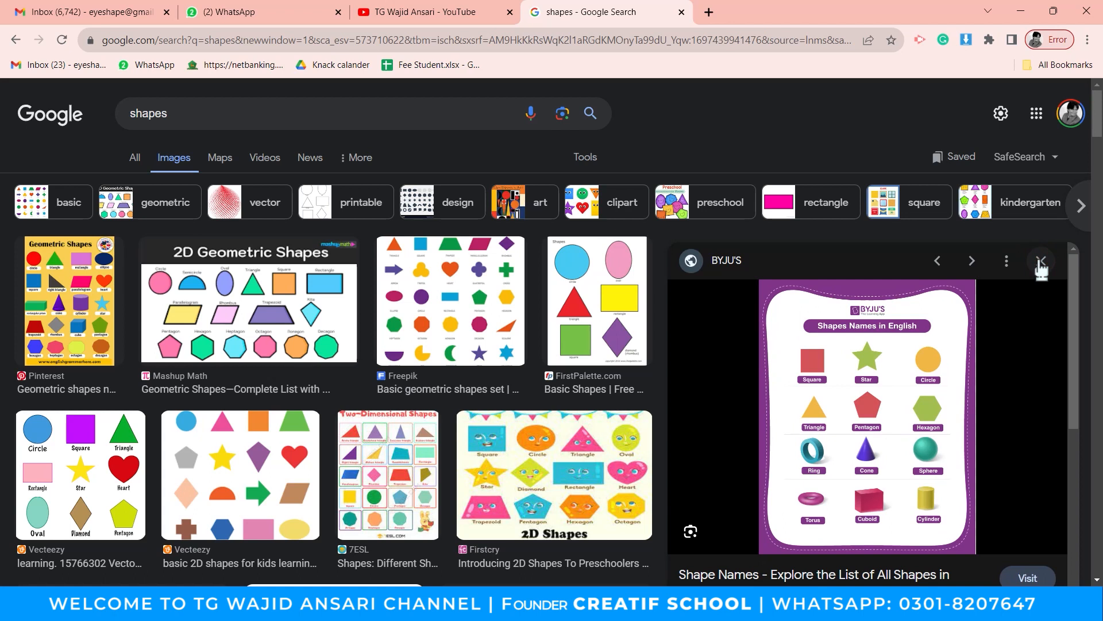
left_click(1041, 265)
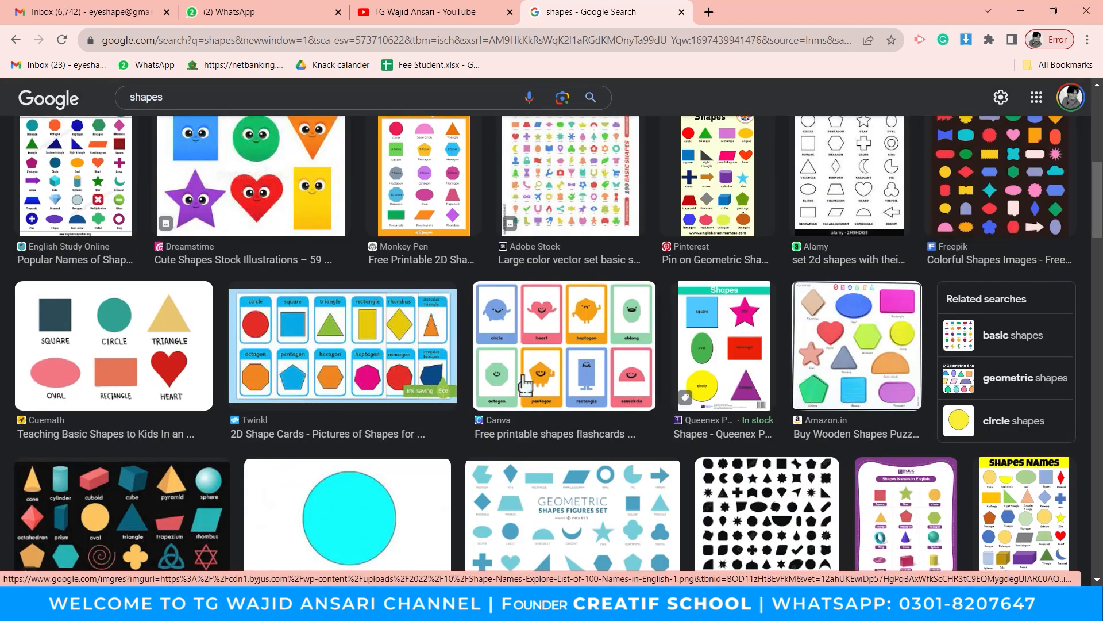
Look through the full-width shapes image results for more geometric shape reference charts.
scroll(570, 368, "down", 5)
scroll(632, 368, "down", 18)
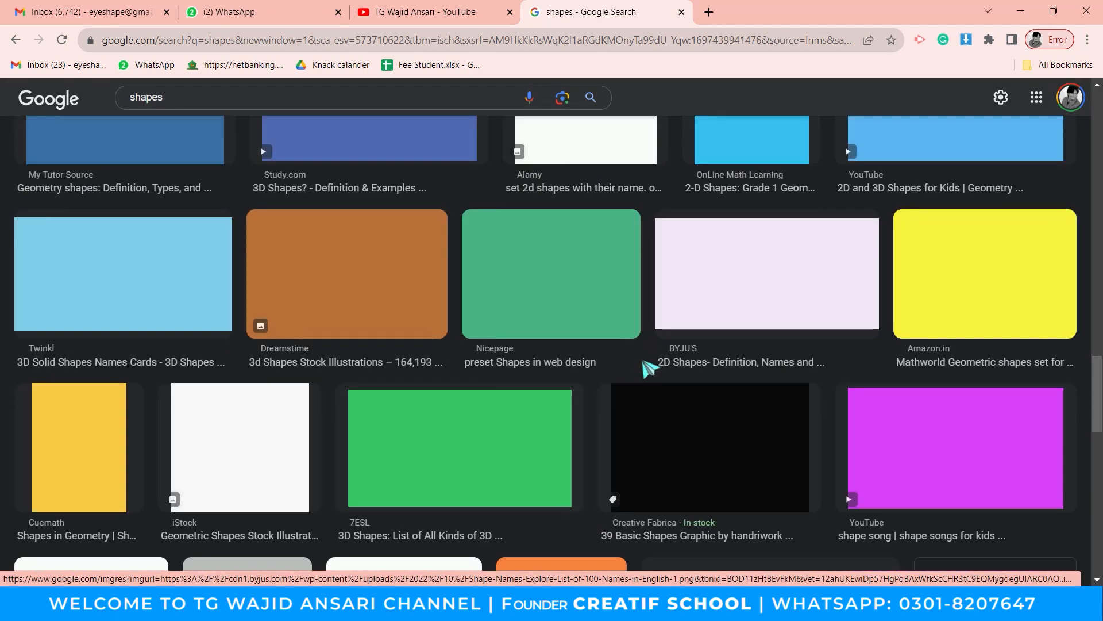
scroll(643, 369, "up", 7)
scroll(643, 367, "up", 4)
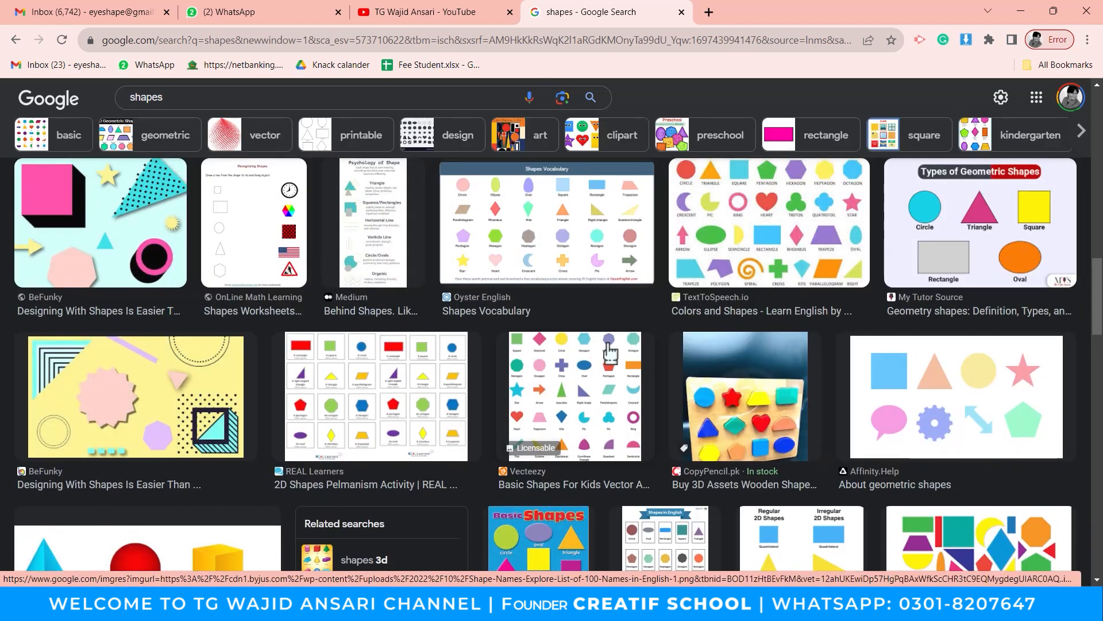
scroll(644, 367, "up", 8)
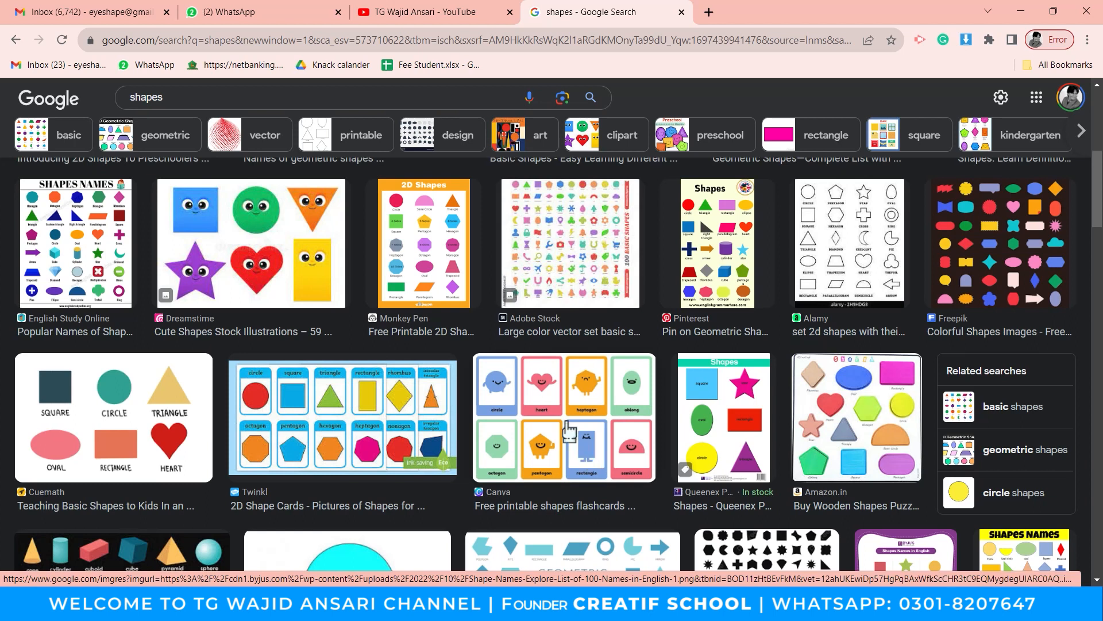
Switch to the open YouTube channel page and look through its latest Illustrator class videos.
left_click(447, 19)
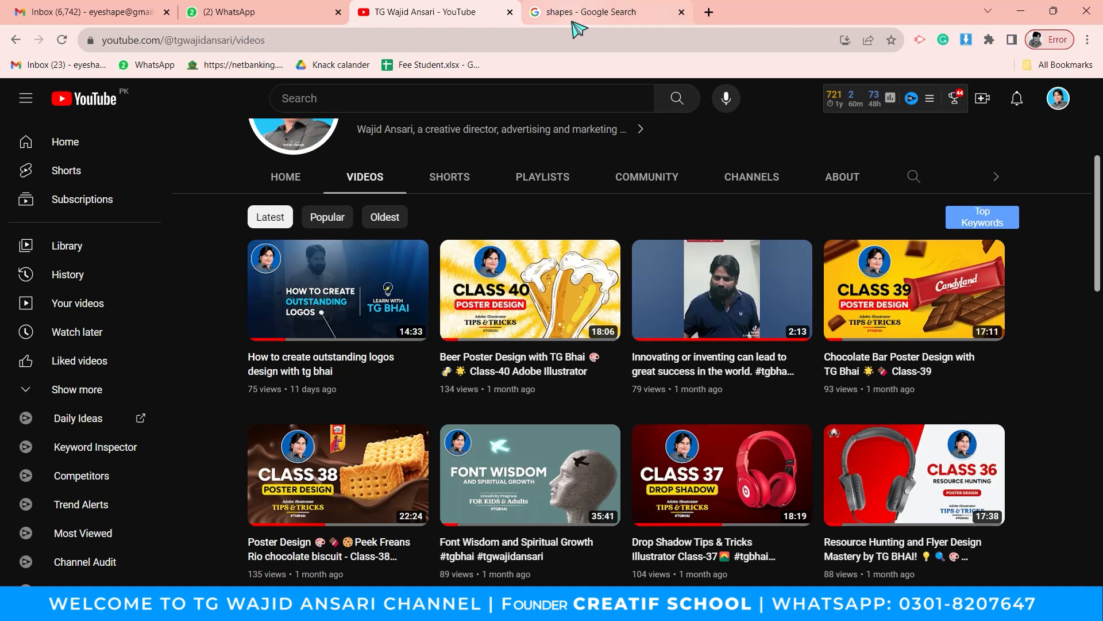
scroll(582, 275, "up", 3)
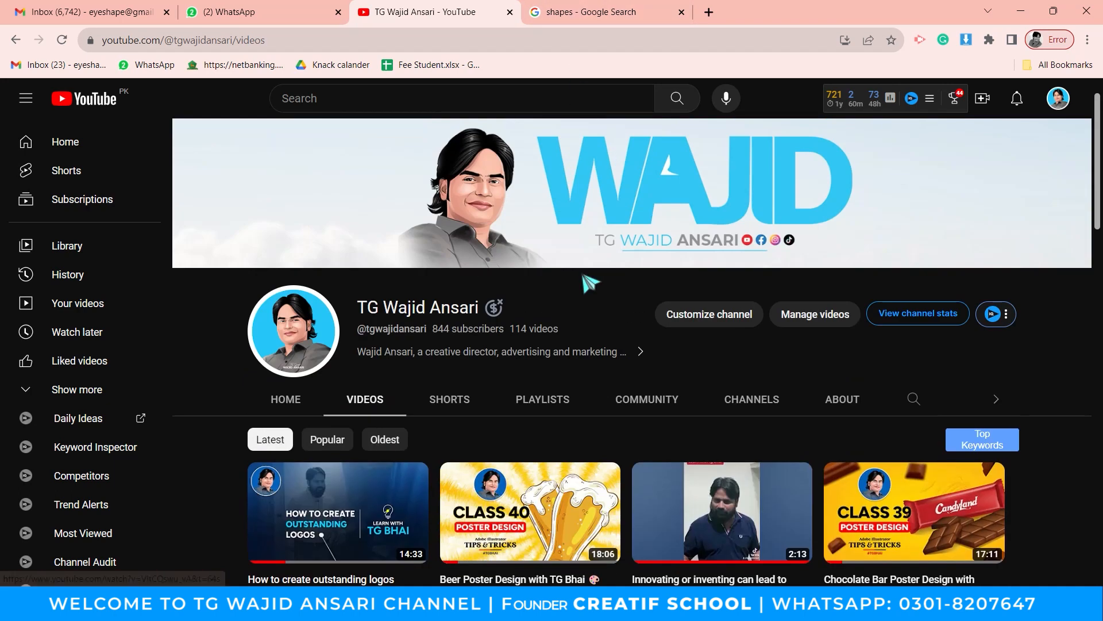
scroll(584, 281, "down", 4)
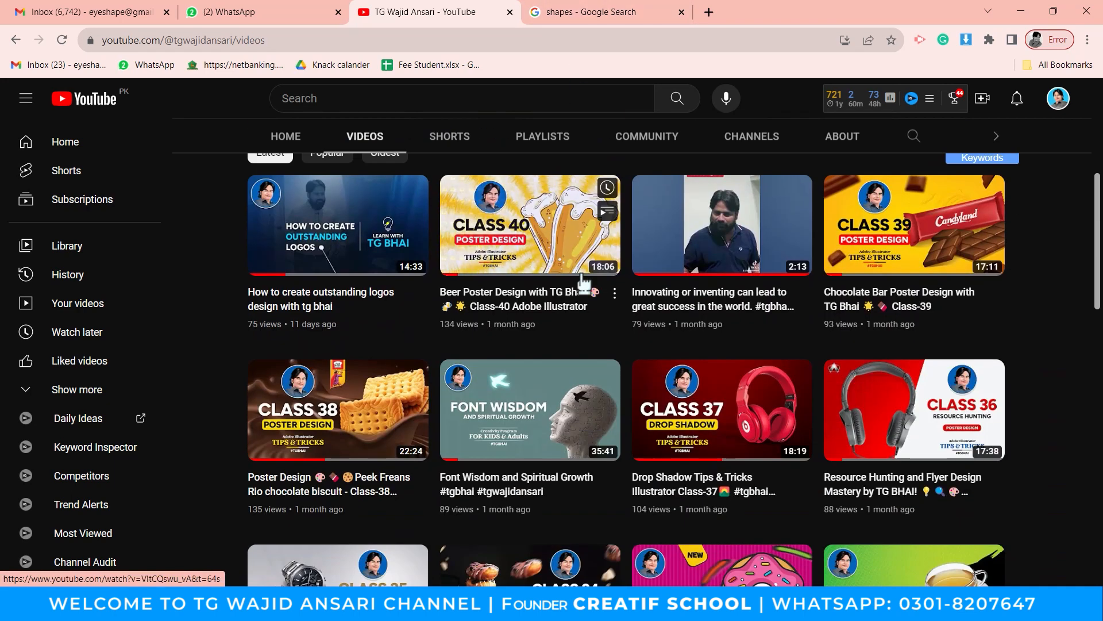
scroll(622, 314, "down", 4)
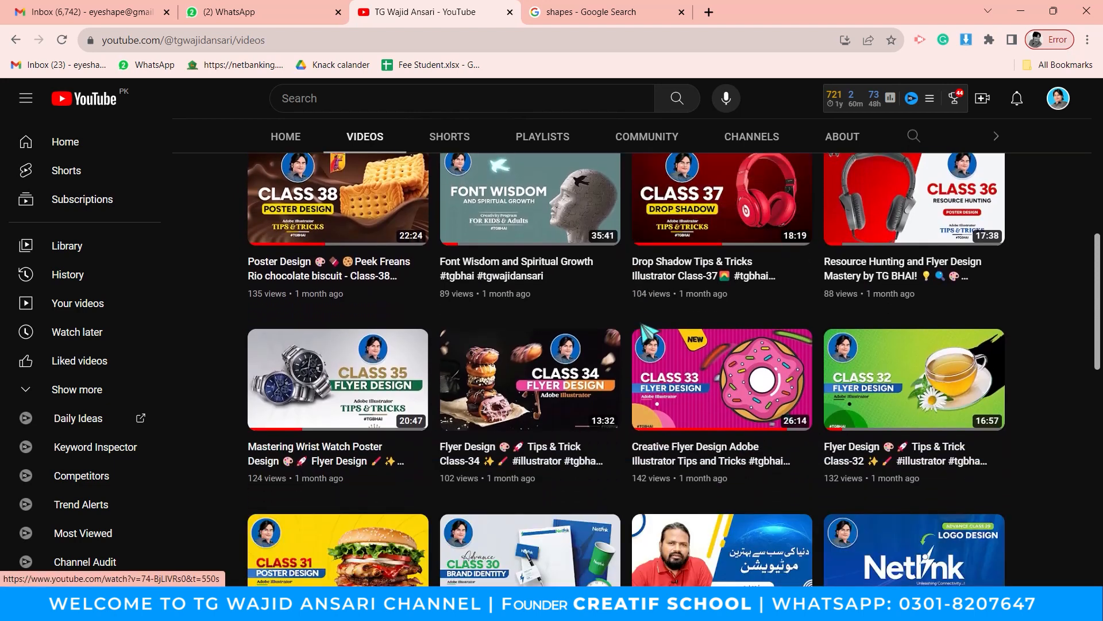
scroll(647, 333, "down", 3)
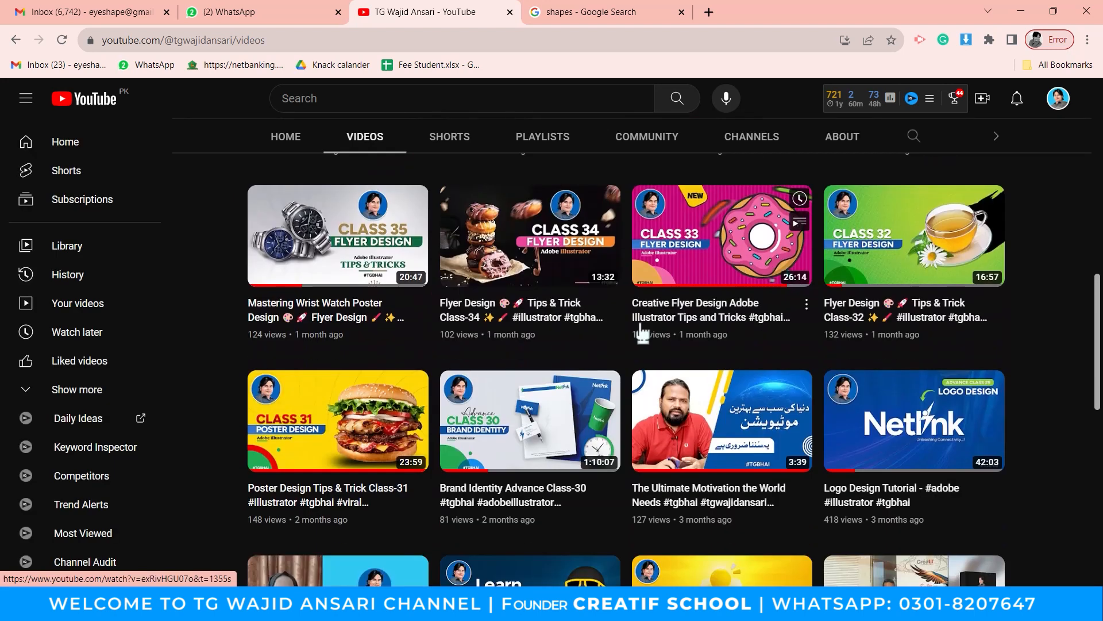
scroll(586, 351, "up", 4)
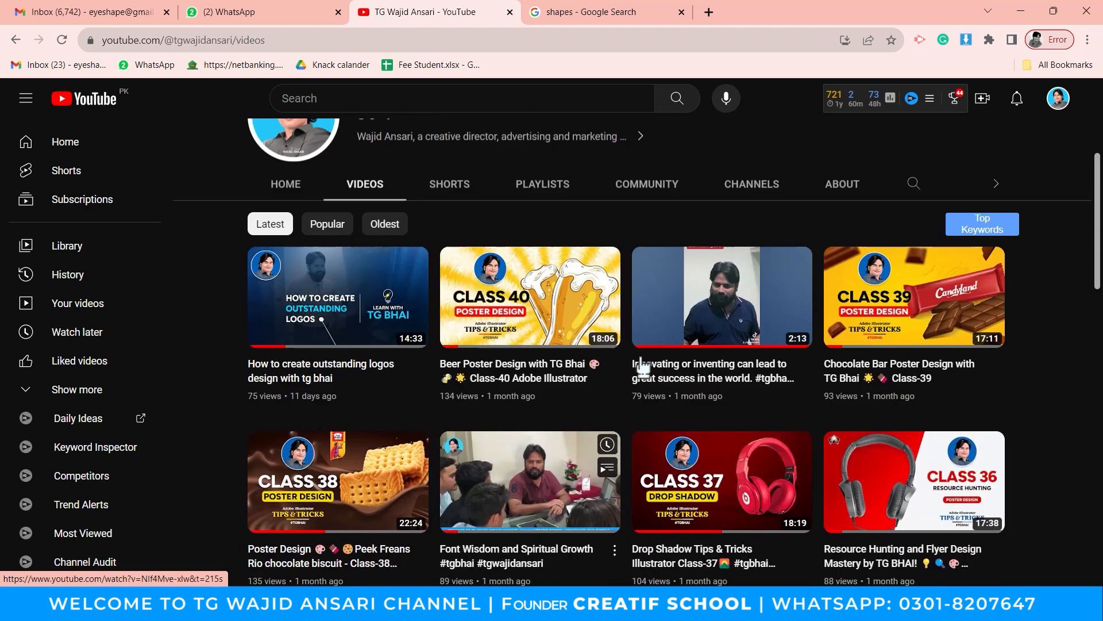
scroll(604, 353, "up", 4)
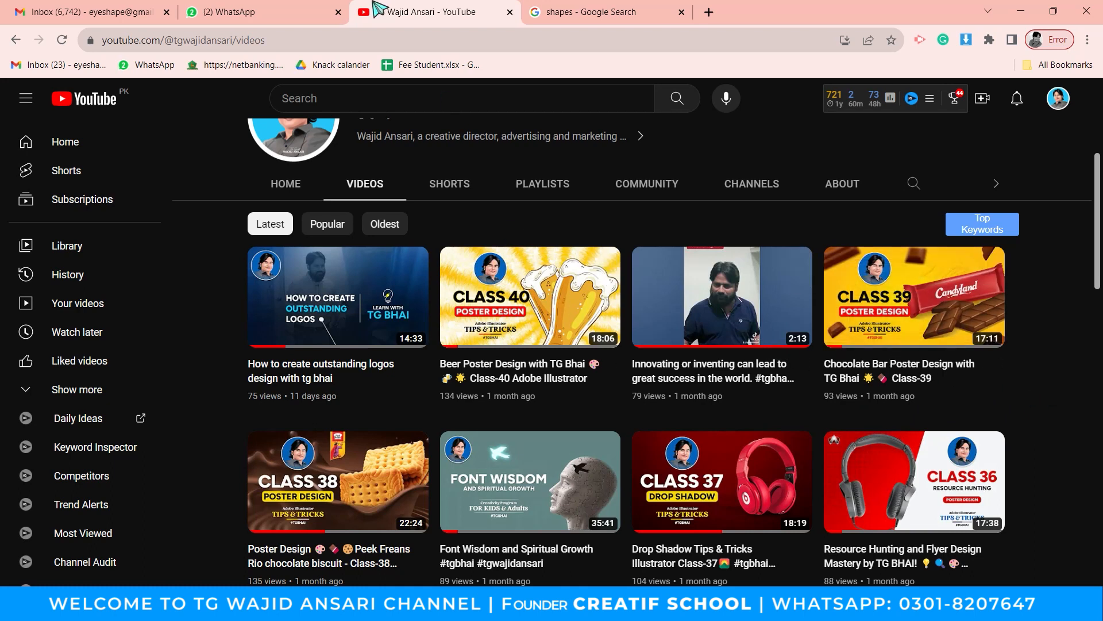
Go back through the shapes image results to Illustrator and reposition the floating Pathfinder and shape tools panels.
left_click(546, 8)
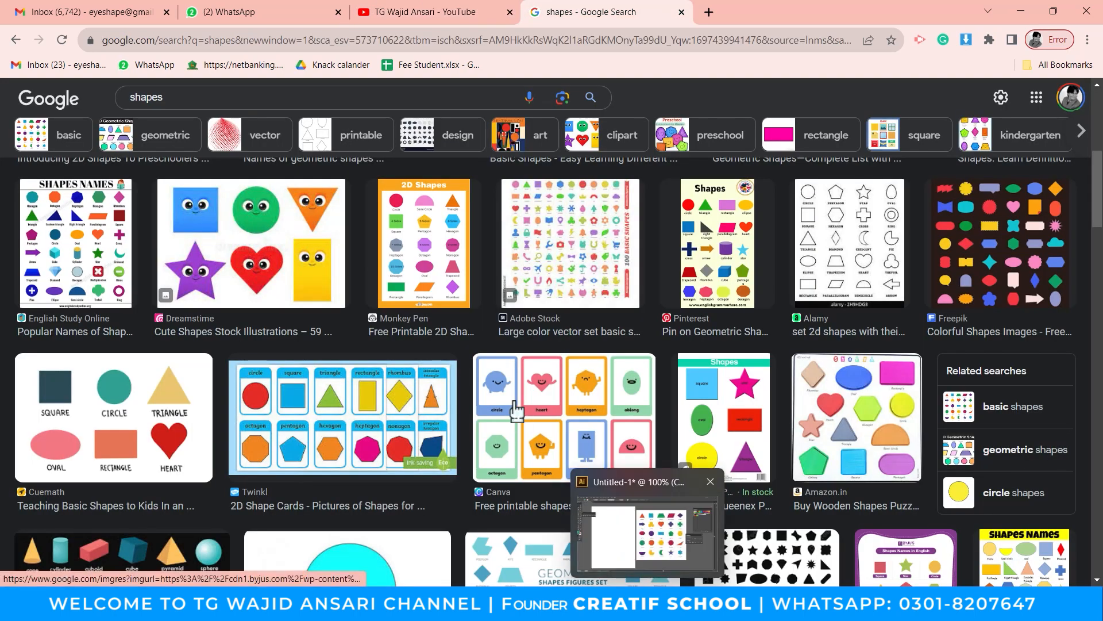
scroll(520, 411, "down", 3)
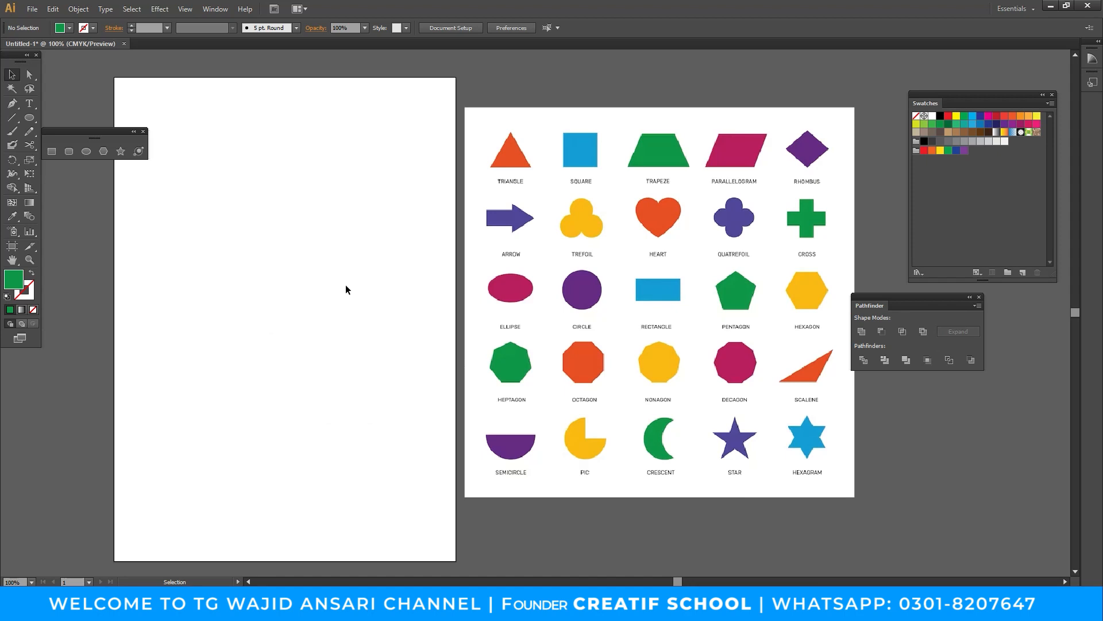
left_click(215, 9)
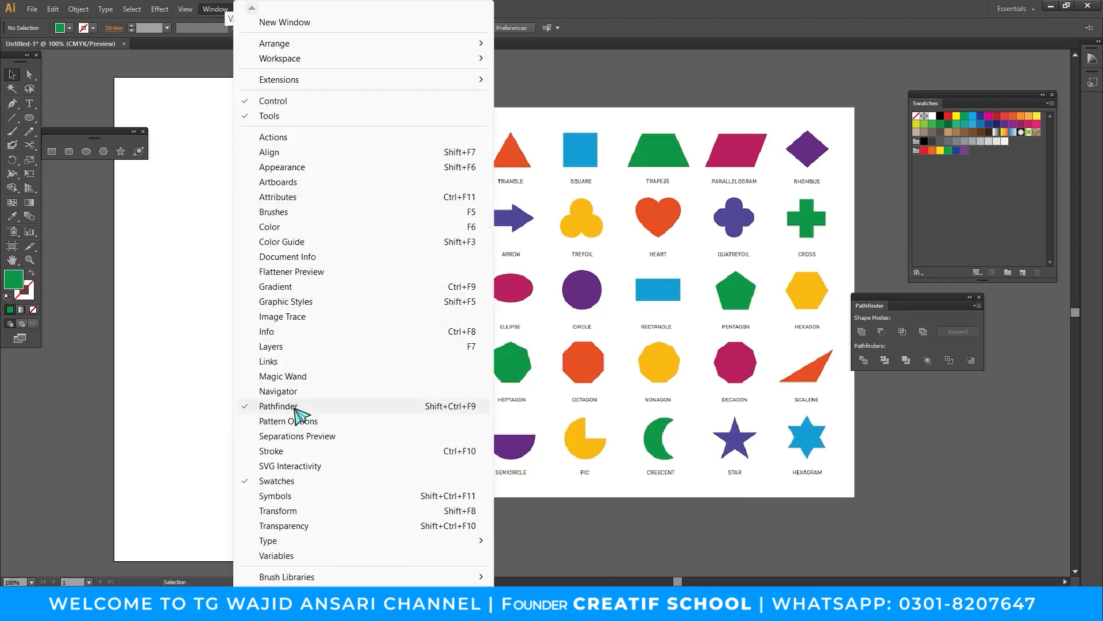
left_click_drag(874, 305, 894, 305)
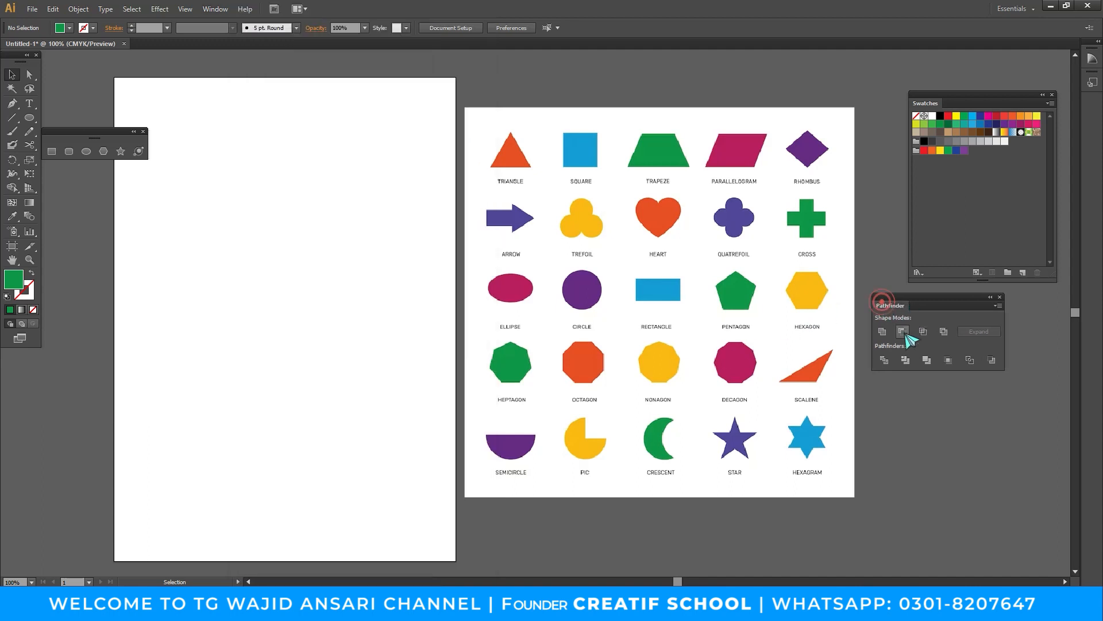
left_click(29, 74)
left_click_drag(82, 140, 122, 139)
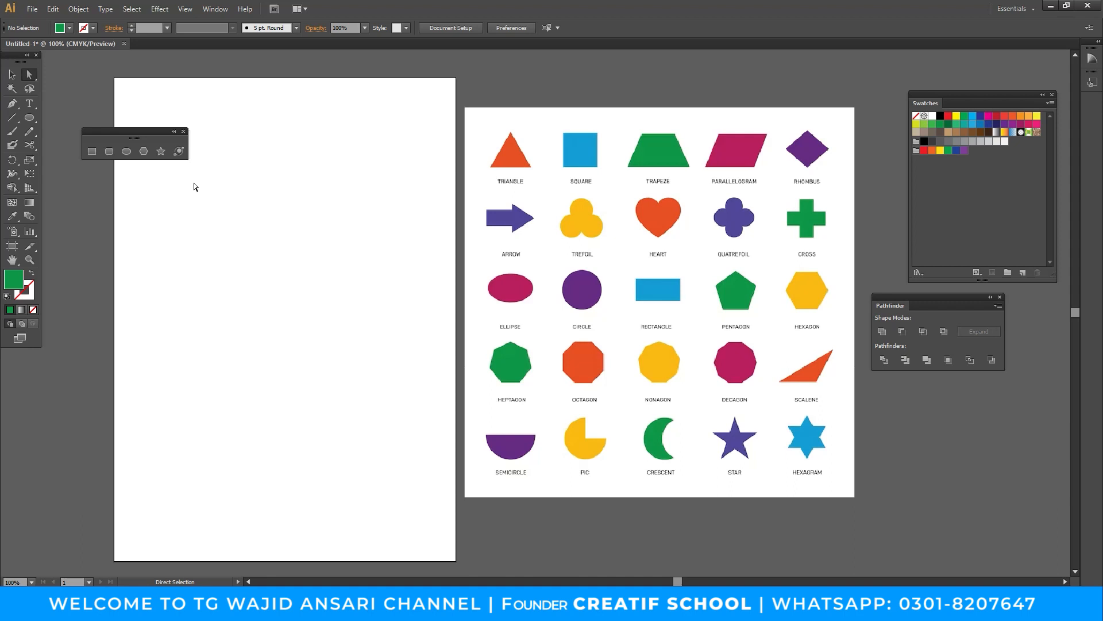
Move the shapes reference chart slightly farther from the blank artboard and switch back to the image results in Chrome.
left_click_drag(669, 312, 650, 317)
key("v")
left_click_drag(574, 314, 610, 314)
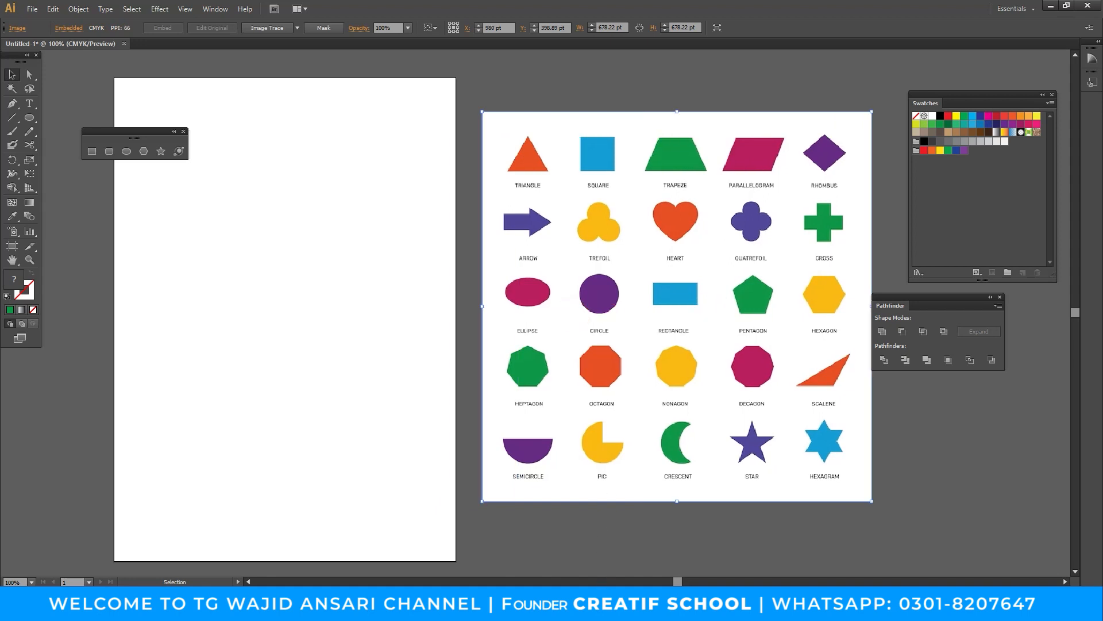
left_click(581, 607)
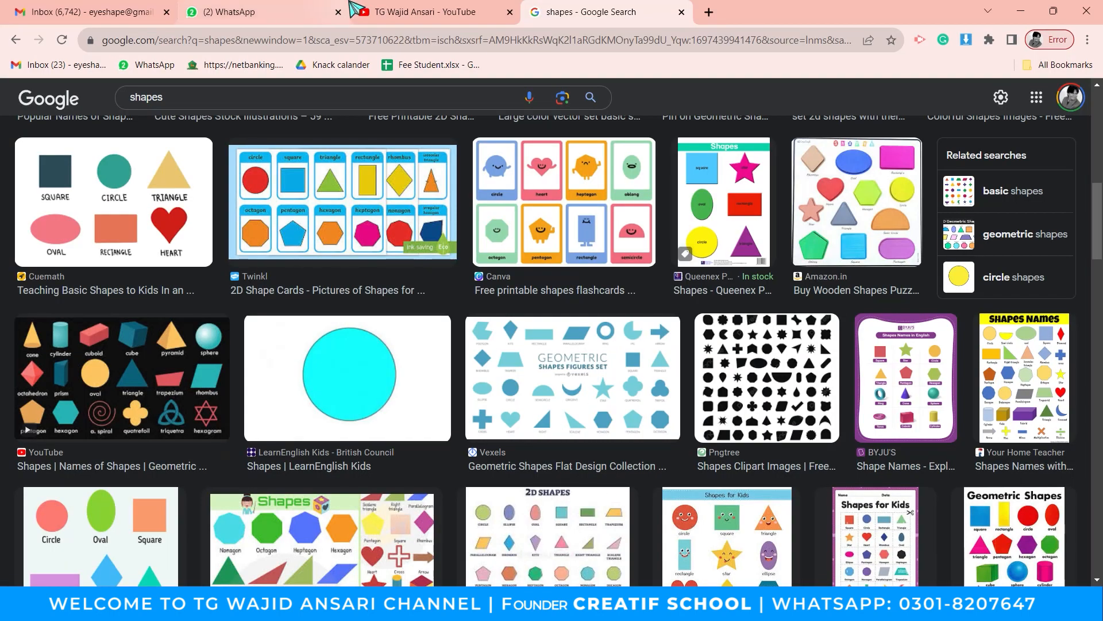